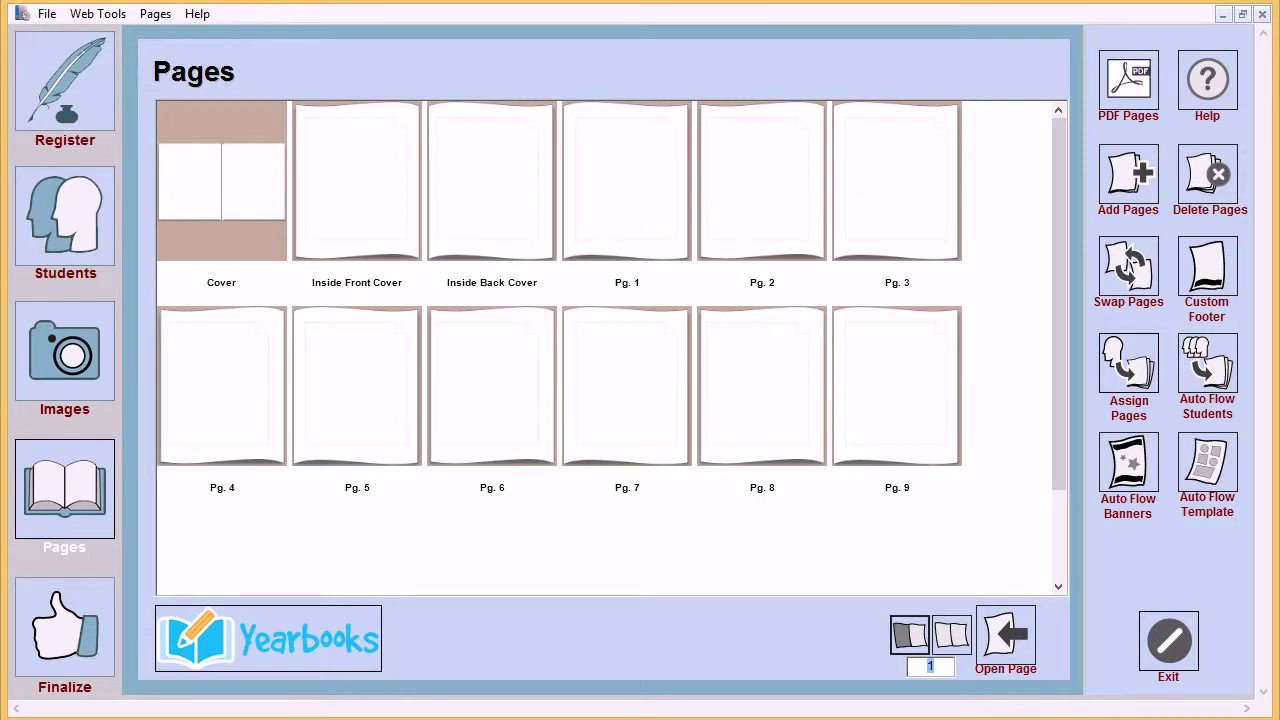
Open page 1 of the yearbook for editing and close the floating Tool Bar window
{"action": "left_click", "coordinate": [615, 220]}
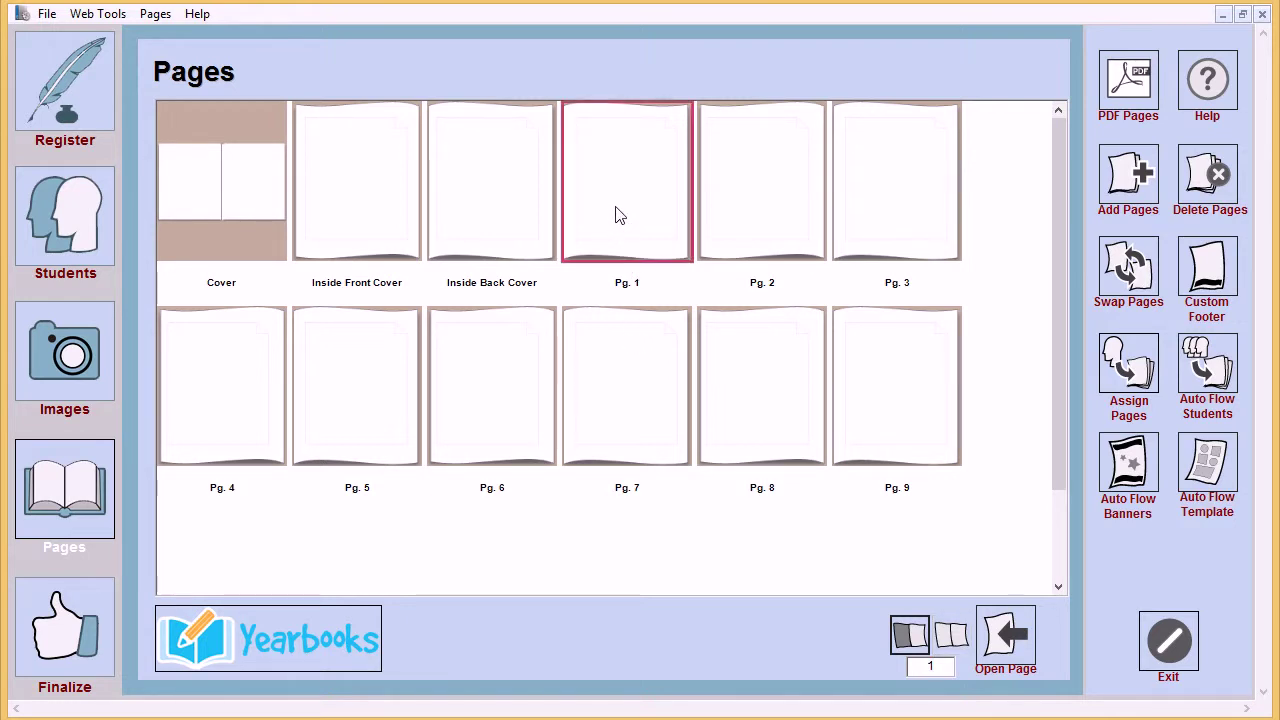
{"action": "double_click", "coordinate": [617, 215]}
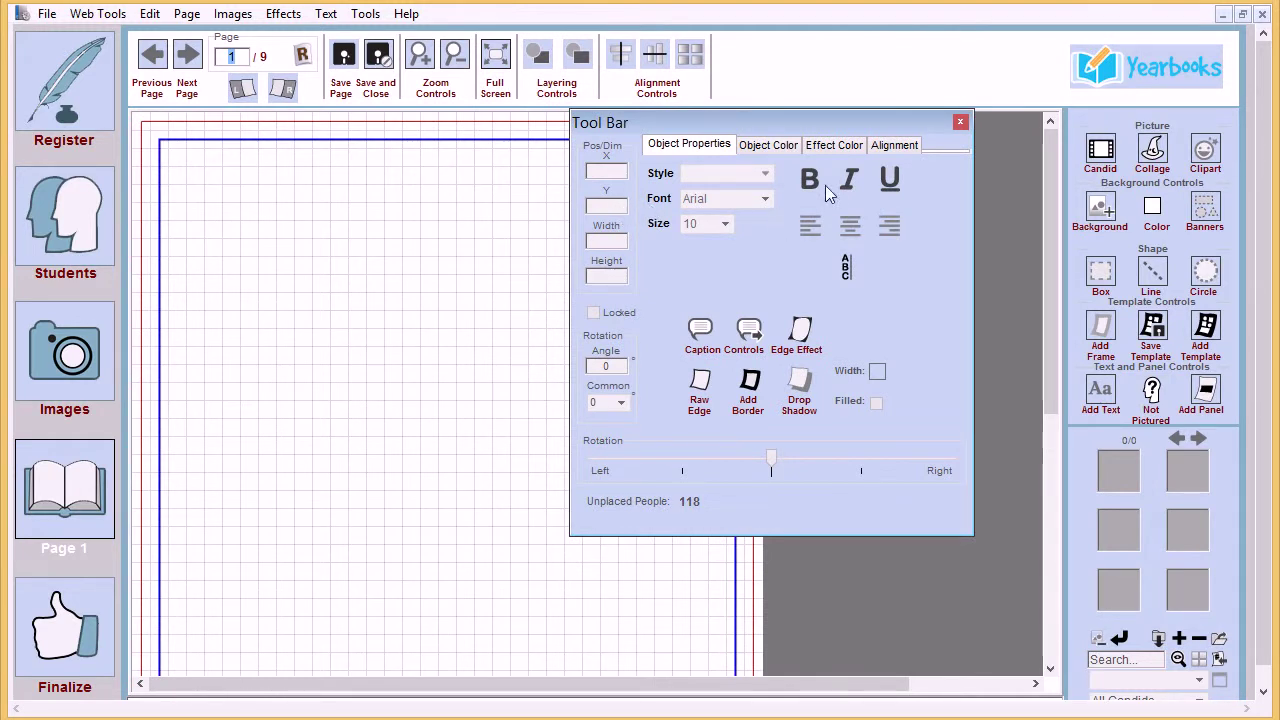
{"action": "left_click", "coordinate": [960, 122]}
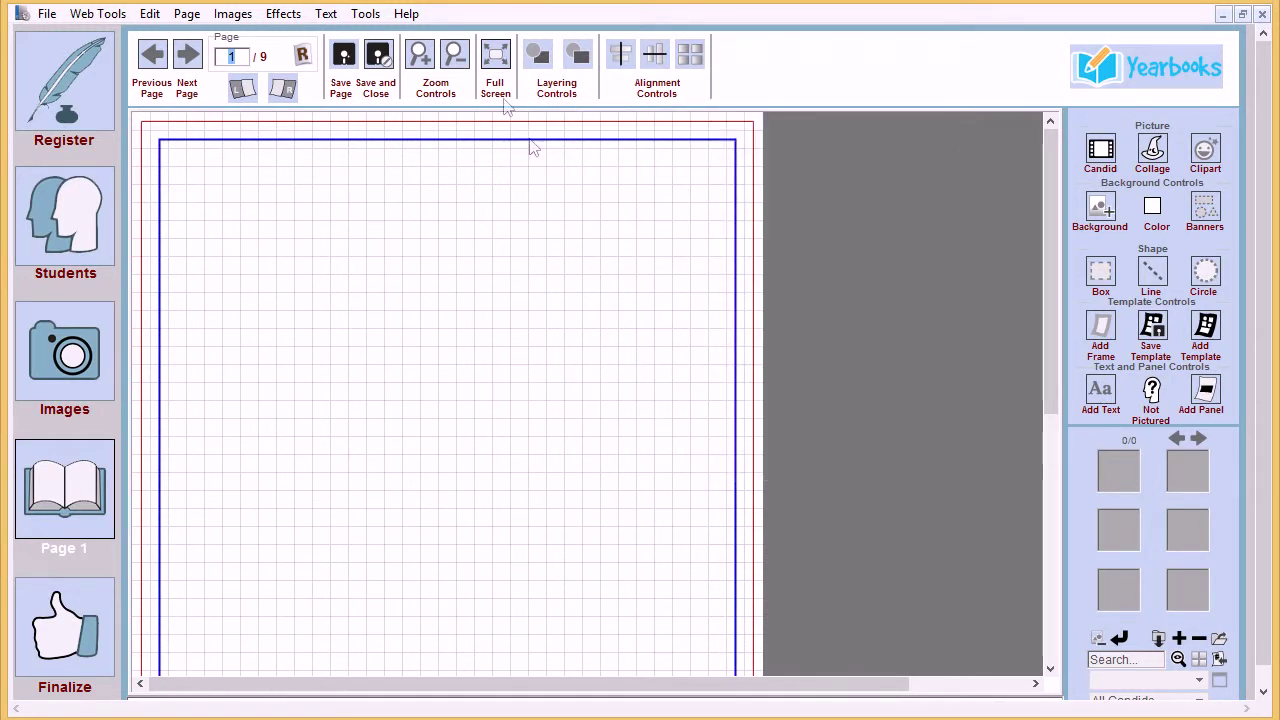
{"action": "left_click", "coordinate": [462, 60]}
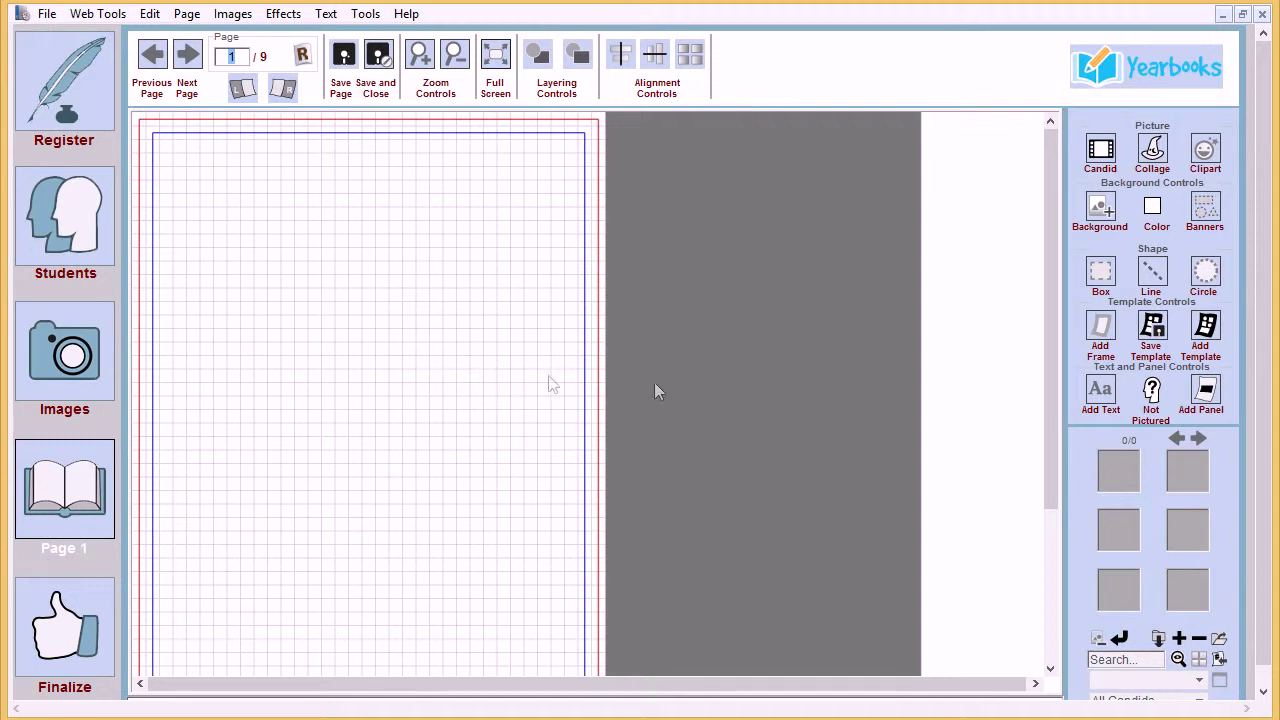
Apply Template 9, with one large frame above three small ones, to page 1
{"action": "left_click", "coordinate": [1206, 340]}
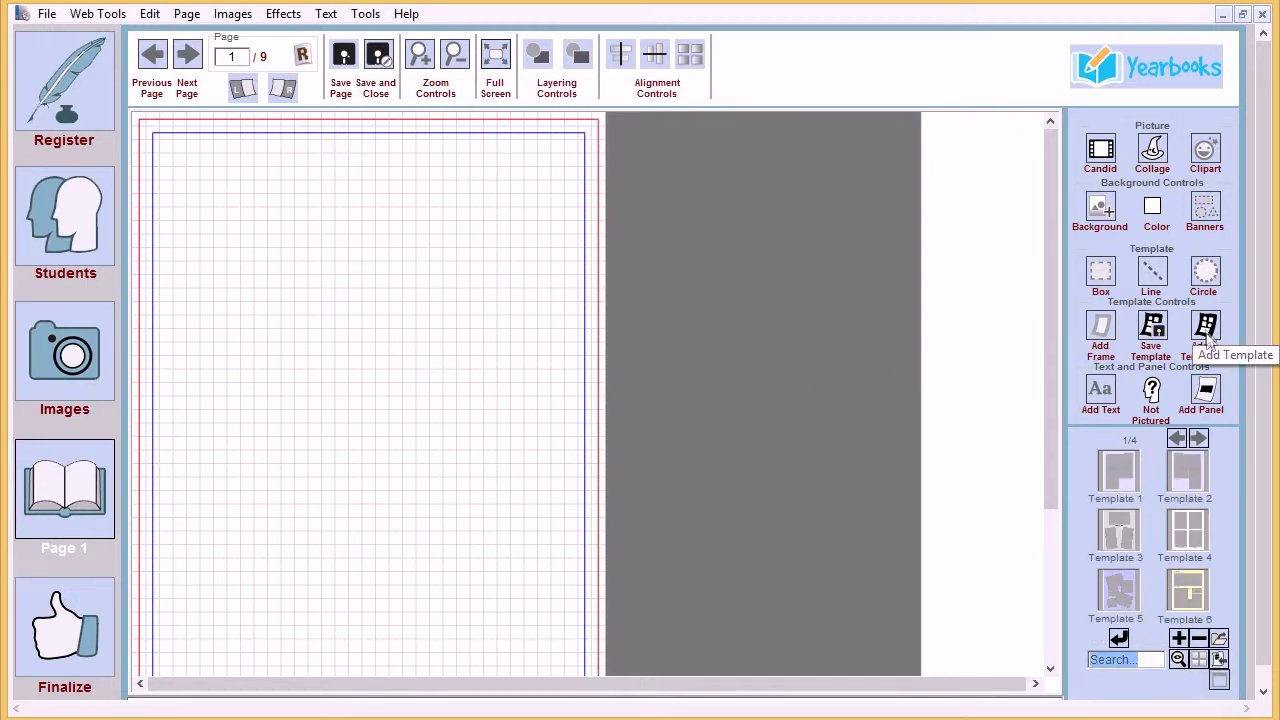
{"action": "left_click", "coordinate": [1188, 528]}
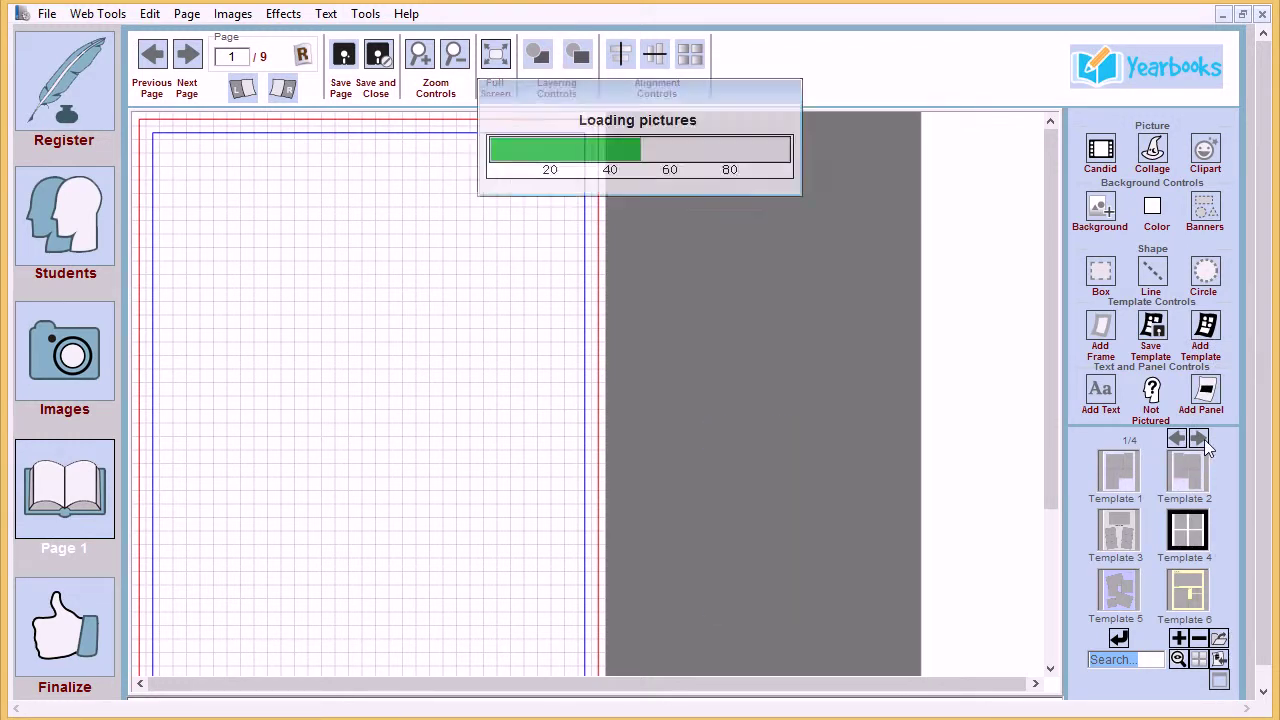
{"action": "left_click", "coordinate": [1200, 438]}
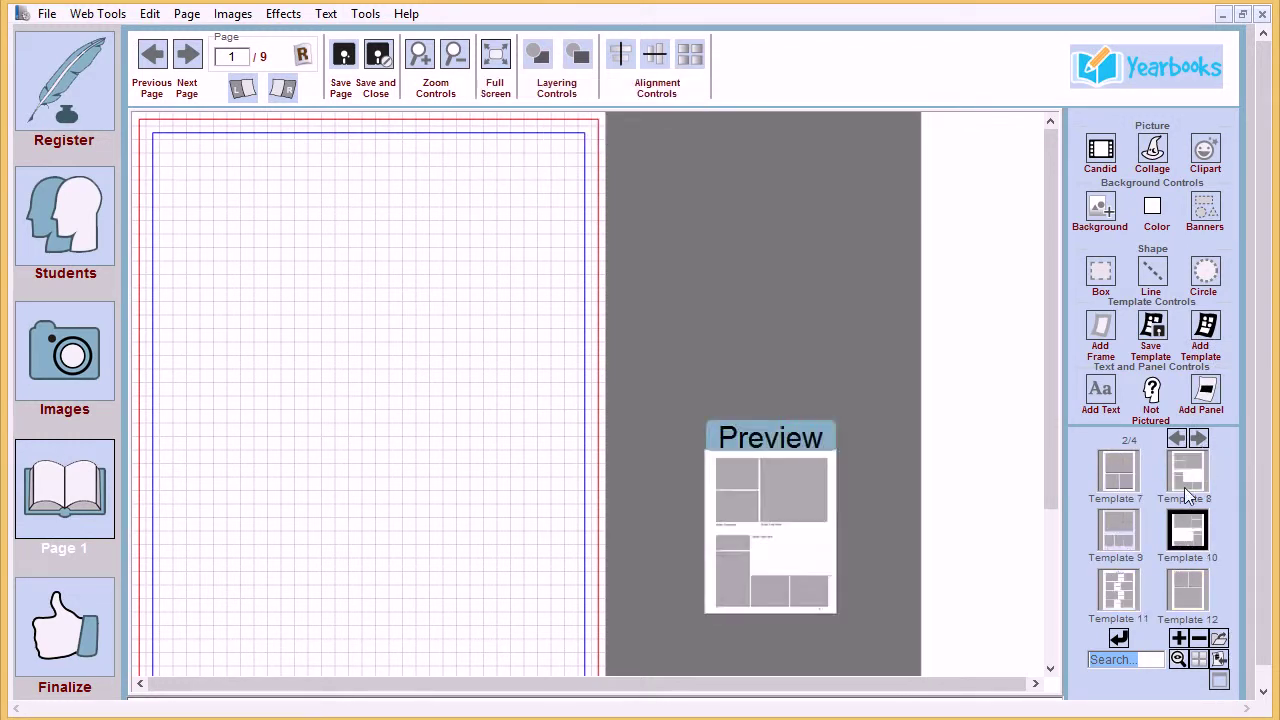
{"action": "left_click", "coordinate": [1127, 540]}
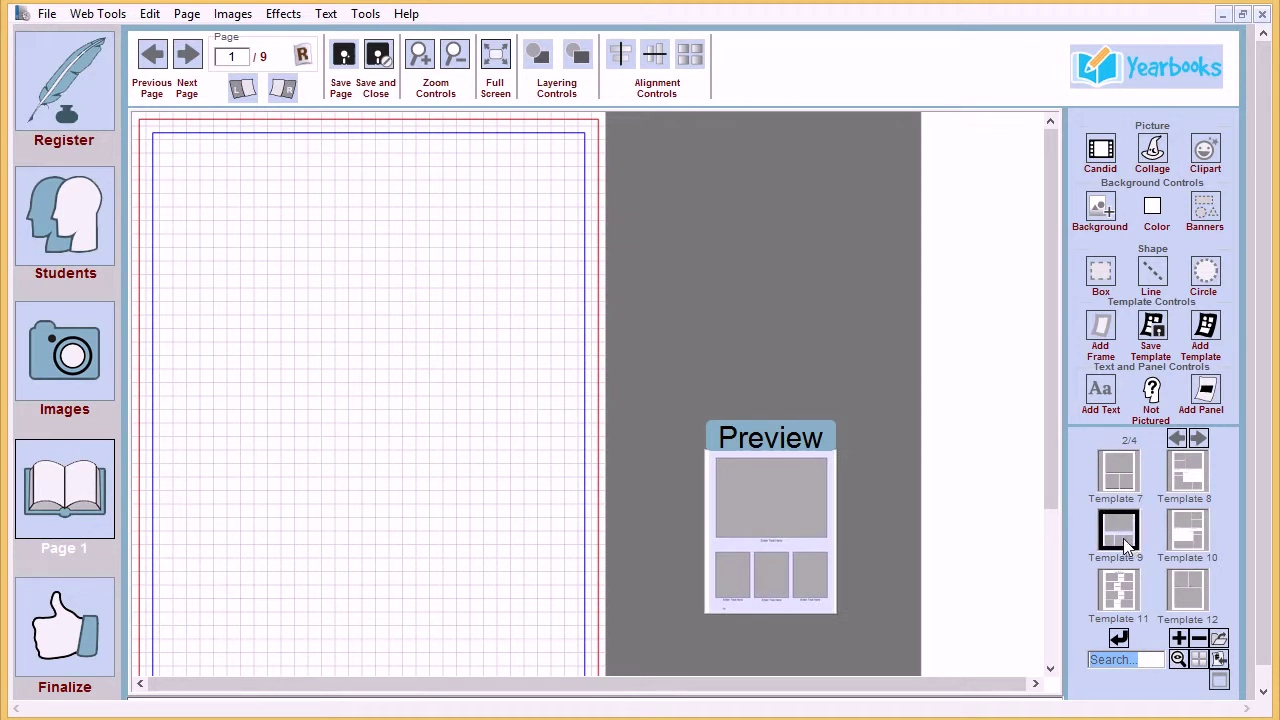
{"action": "left_click_drag", "start_coordinate": [1122, 538], "coordinate": [364, 443]}
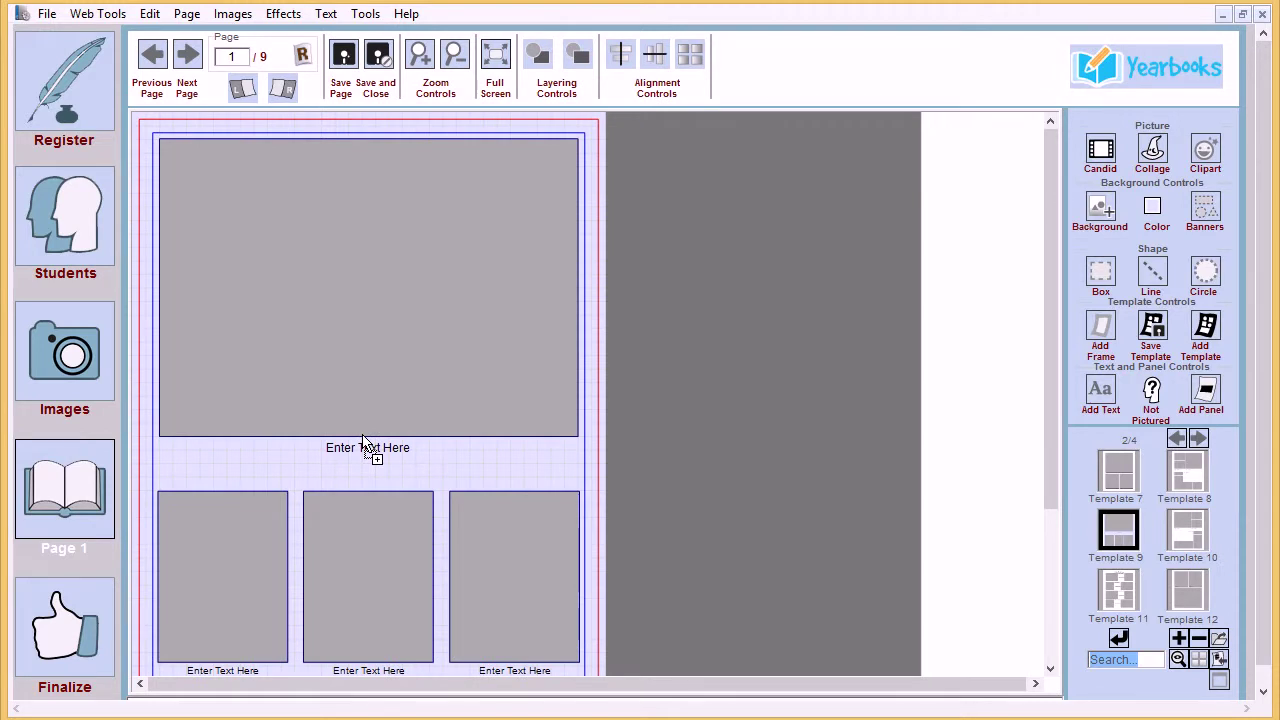
Place the candid image 24756596.jpg in the large photo frame at the top of the page
{"action": "left_click", "coordinate": [324, 365]}
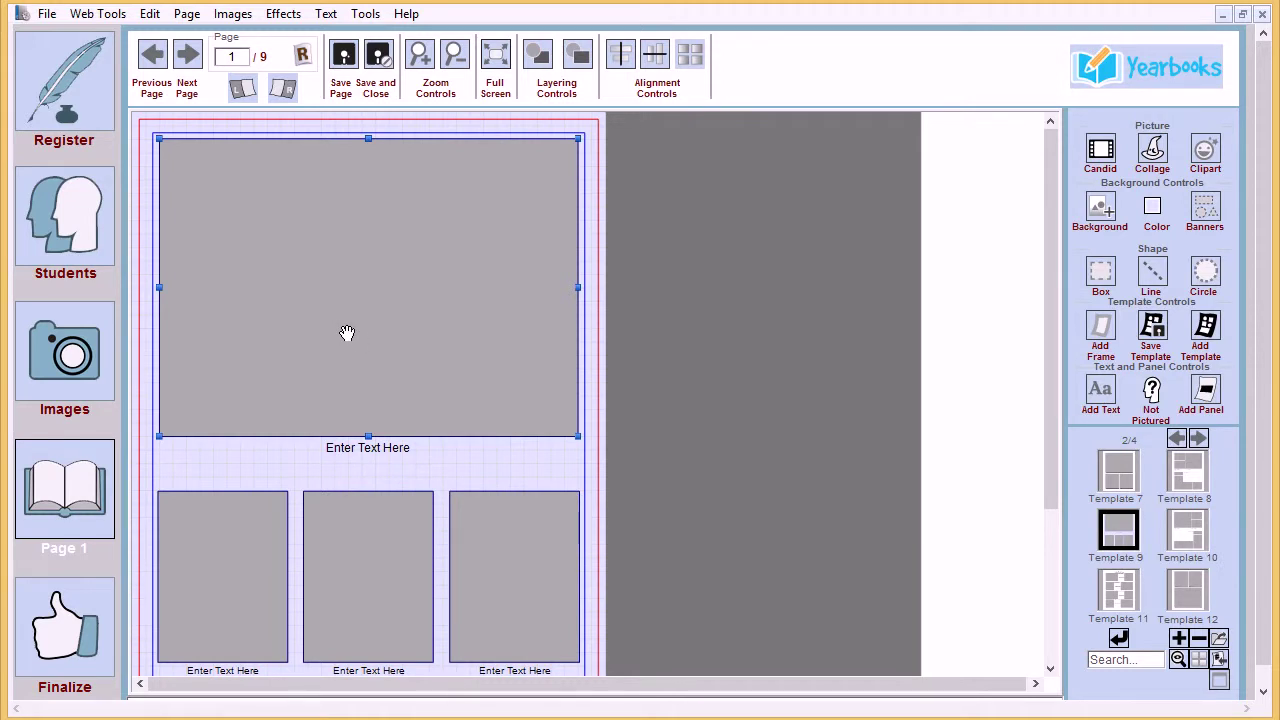
{"action": "left_click", "coordinate": [388, 449]}
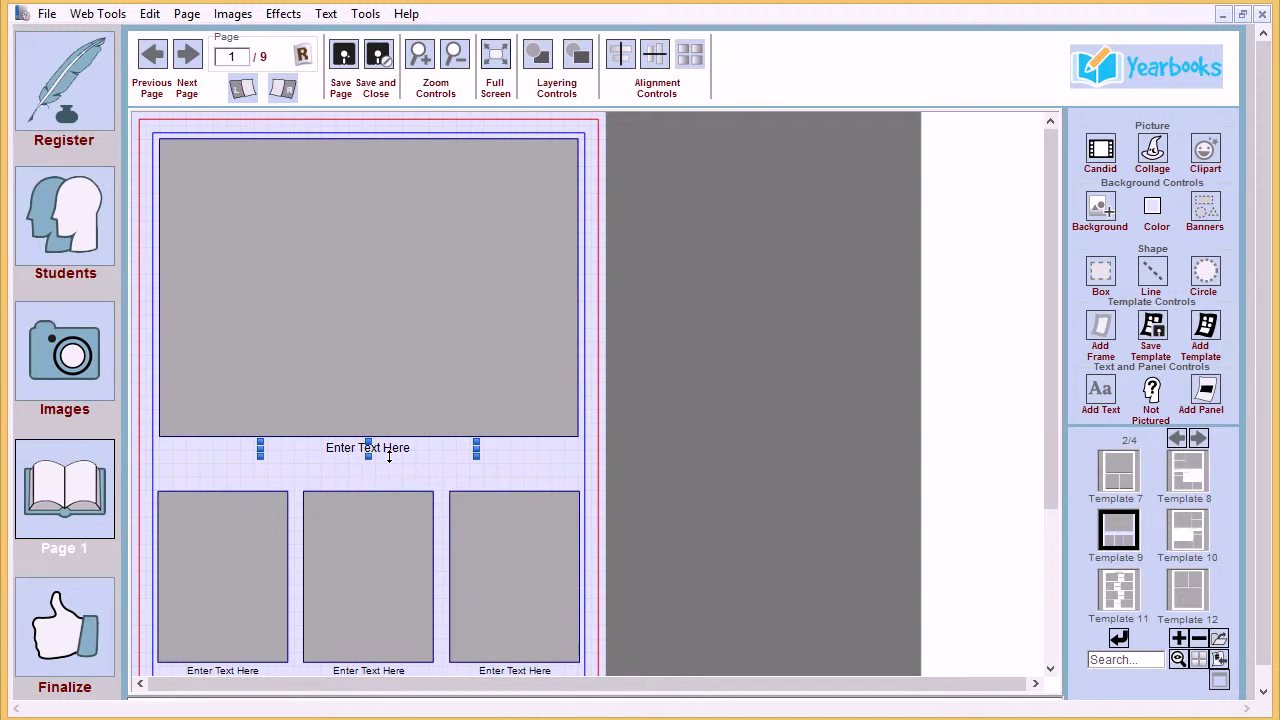
{"action": "left_click", "coordinate": [1101, 158]}
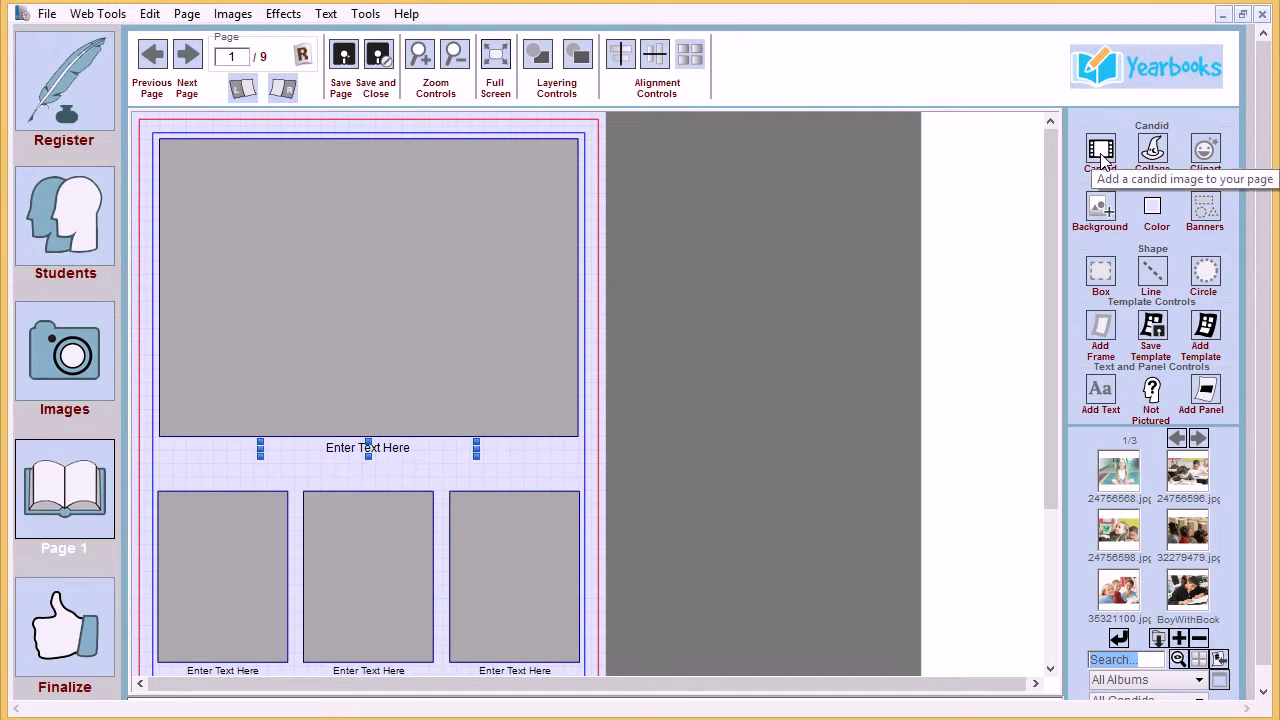
{"action": "mouse_move", "coordinate": [1192, 475]}
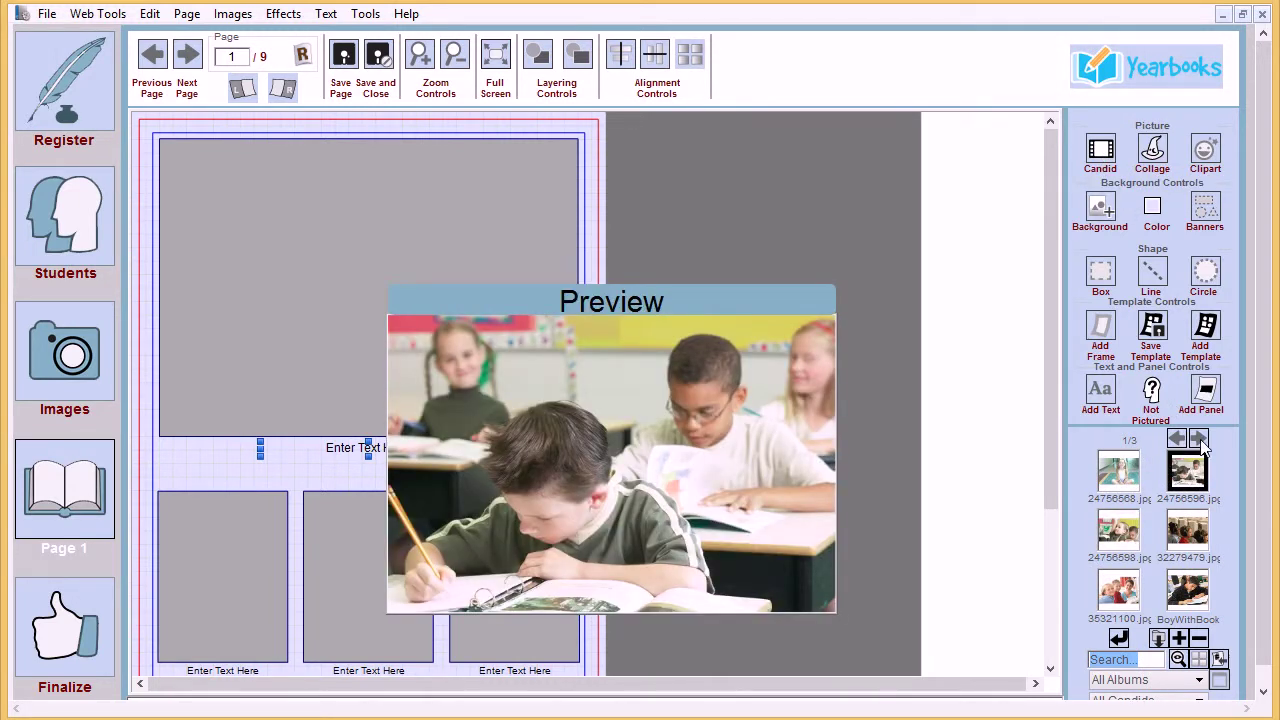
{"action": "left_click", "coordinate": [1201, 441]}
{"action": "left_click", "coordinate": [1201, 441]}
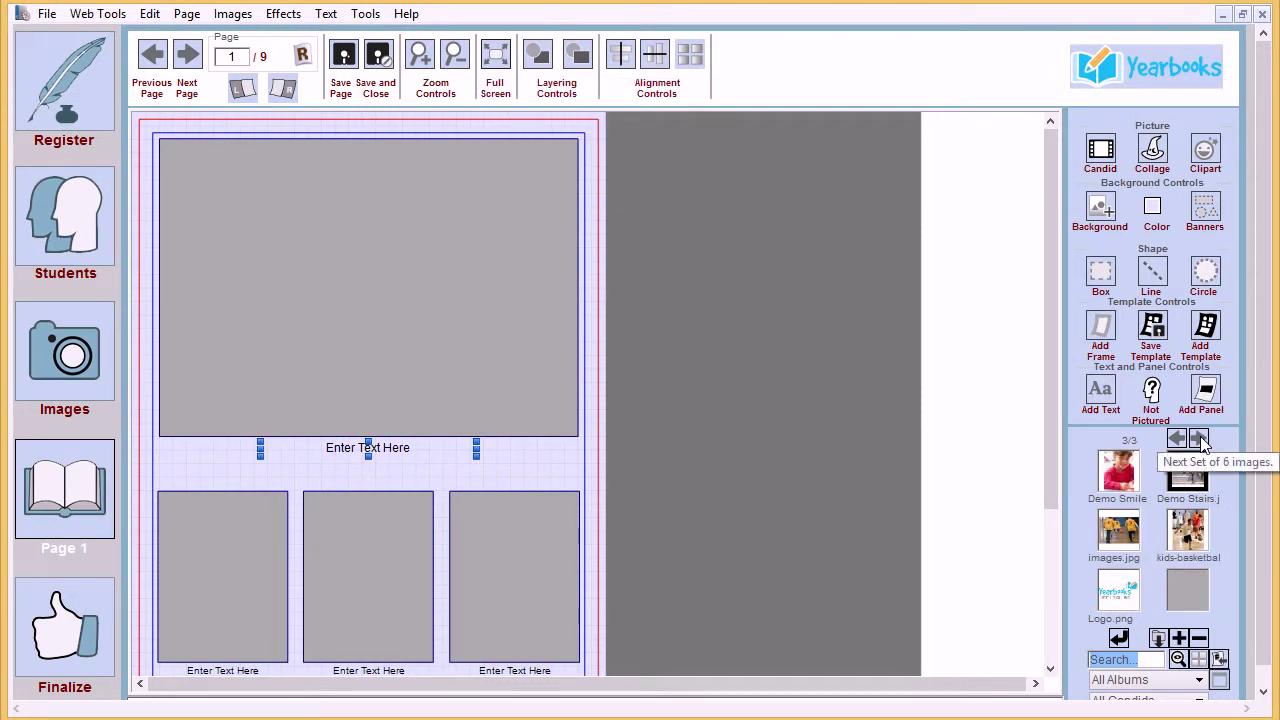
{"action": "mouse_move", "coordinate": [1199, 480]}
{"action": "left_click_drag", "start_coordinate": [1199, 480], "coordinate": [389, 337]}
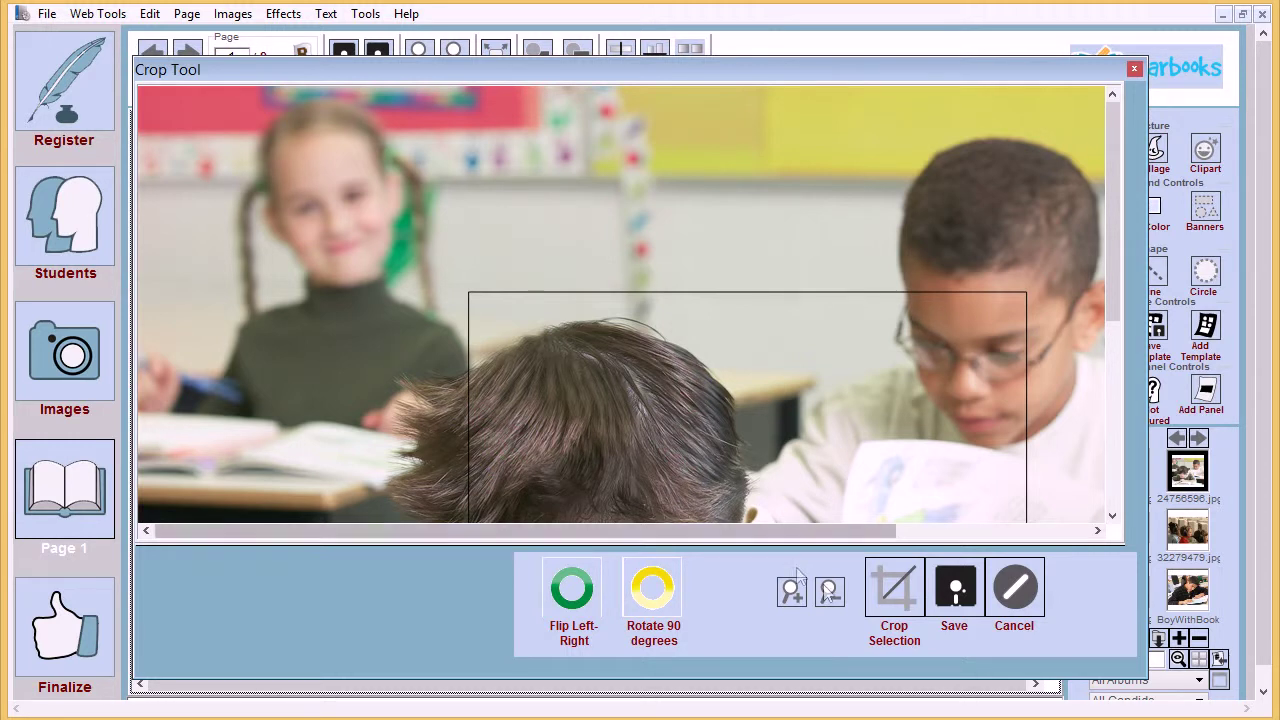
Crop the large frame's photo around the boy writing in the foreground, down to the image's lower edge, and save the crop
{"action": "left_click", "coordinate": [831, 591]}
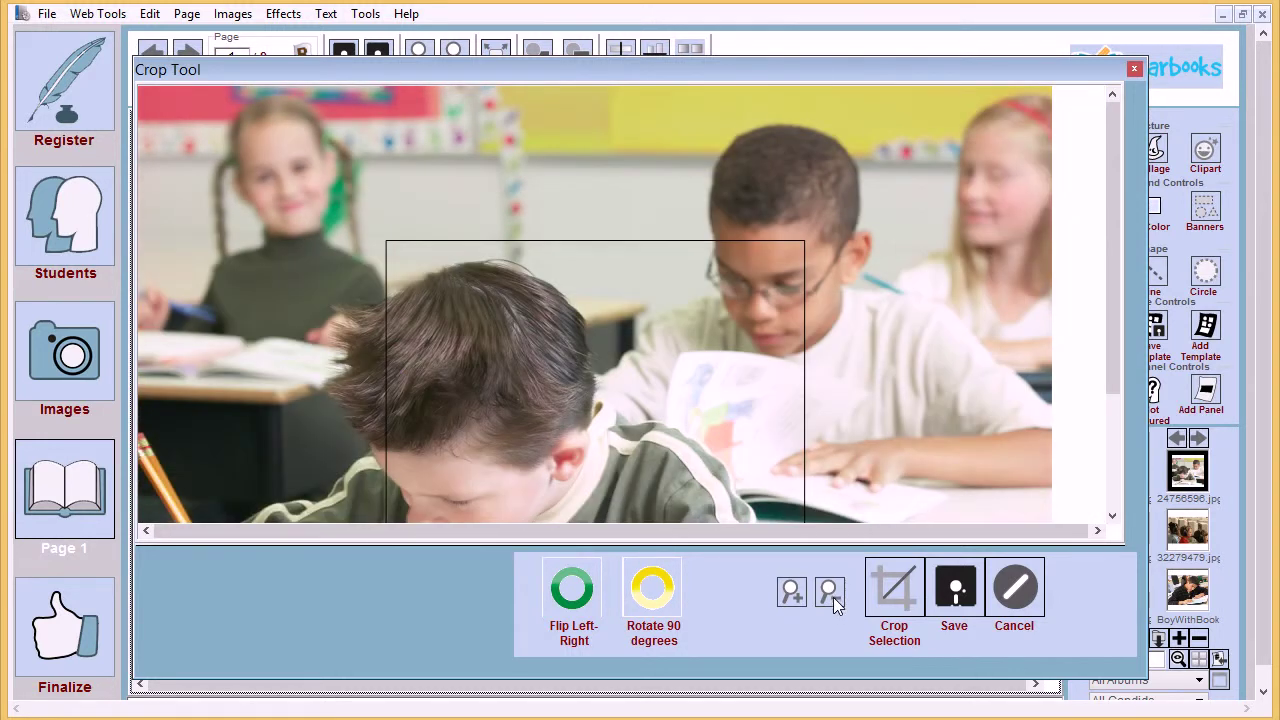
{"action": "left_click", "coordinate": [833, 597]}
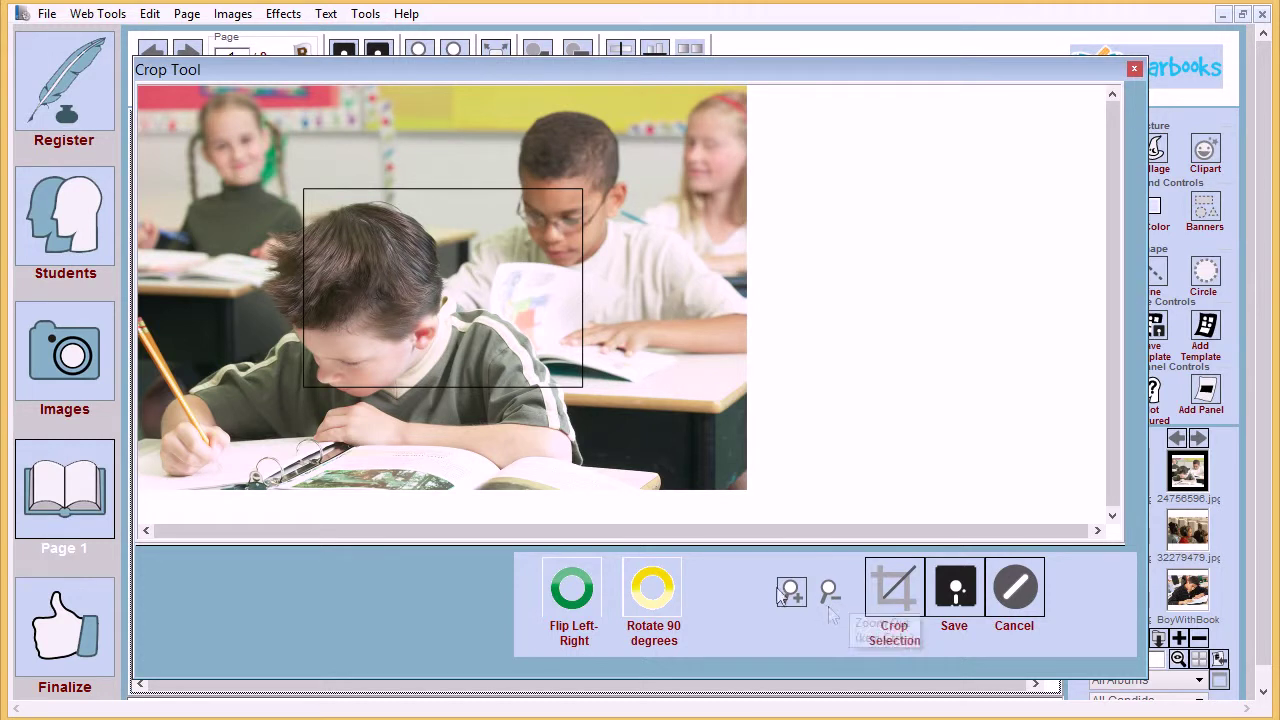
{"action": "left_click_drag", "start_coordinate": [451, 317], "coordinate": [320, 240]}
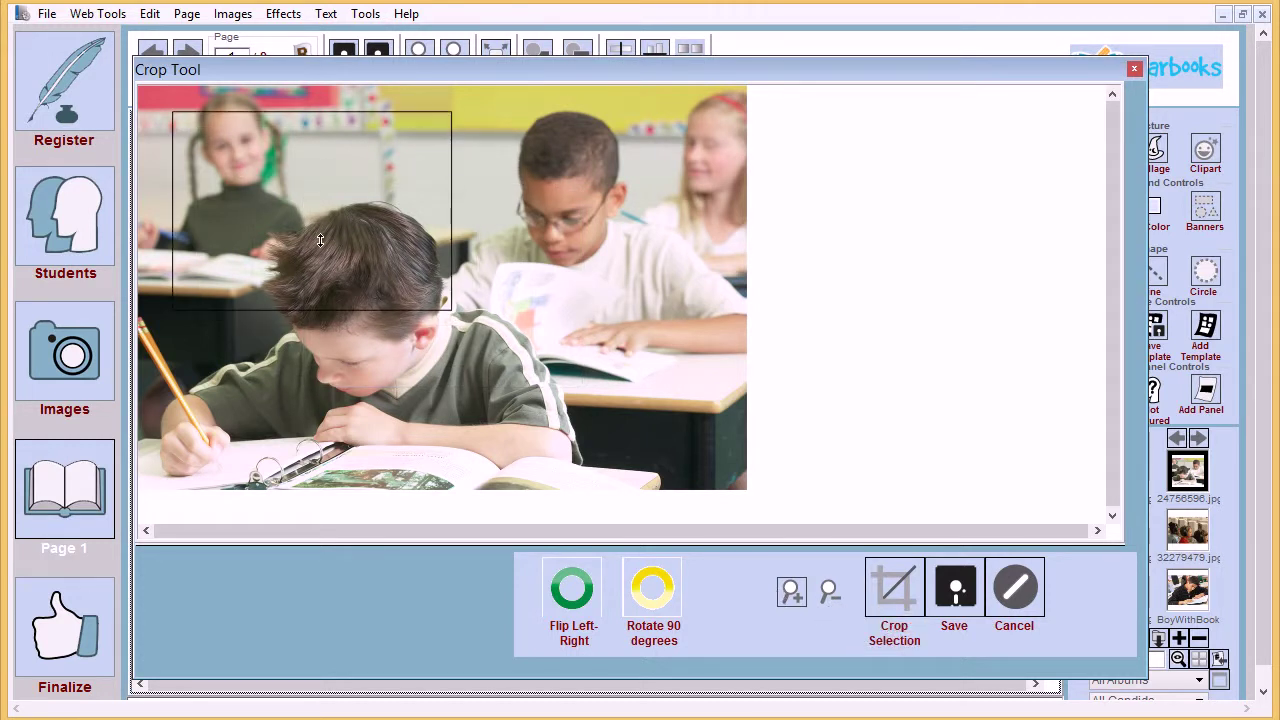
{"action": "left_click", "coordinate": [452, 310]}
{"action": "left_click", "coordinate": [453, 311]}
{"action": "left_click_drag", "start_coordinate": [194, 122], "coordinate": [648, 470]}
{"action": "left_click_drag", "start_coordinate": [466, 272], "coordinate": [422, 300]}
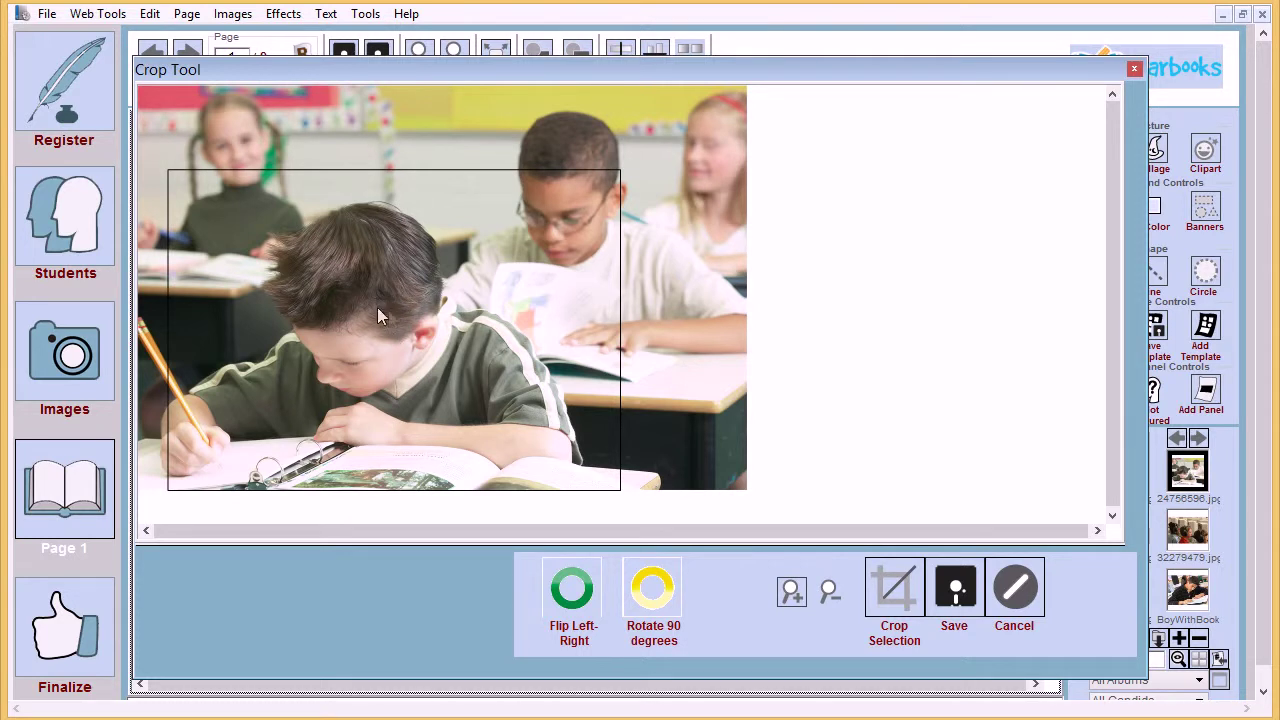
{"action": "mouse_move", "coordinate": [396, 323]}
{"action": "left_mouse_down"}
{"action": "mouse_move", "coordinate": [384, 320]}
{"action": "mouse_move", "coordinate": [397, 335]}
{"action": "left_mouse_up"}
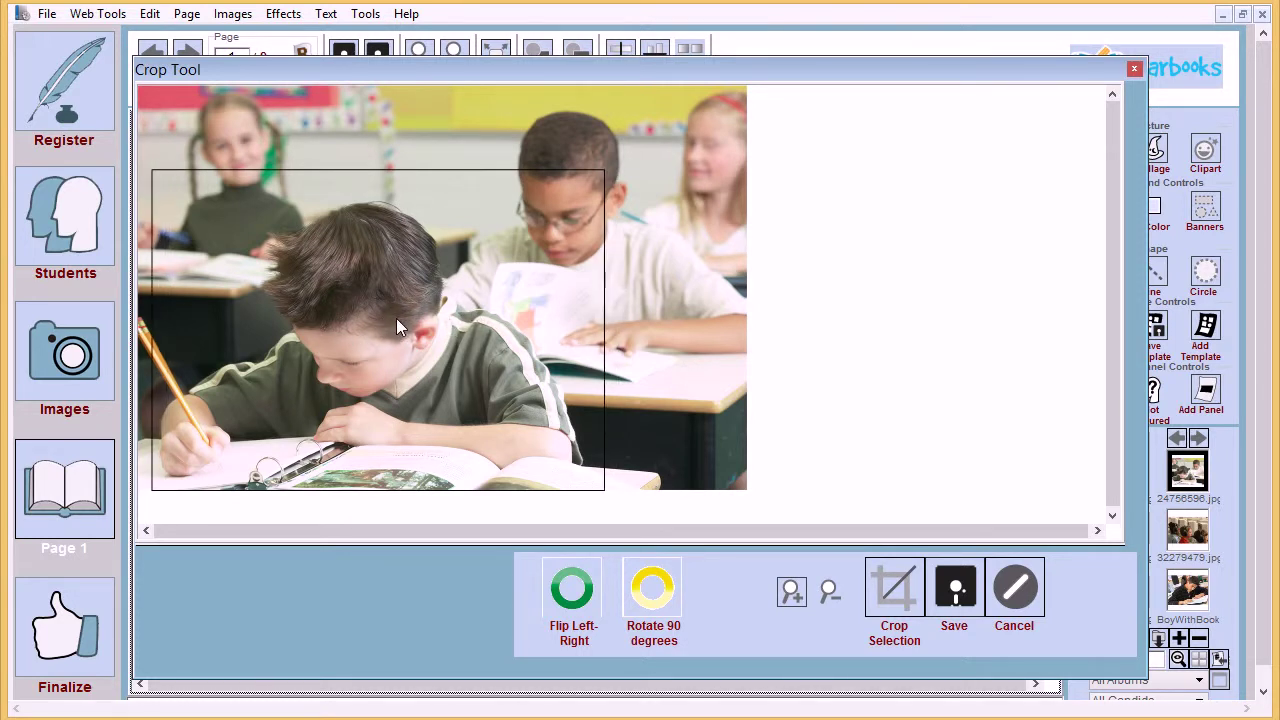
{"action": "left_click", "coordinate": [955, 605]}
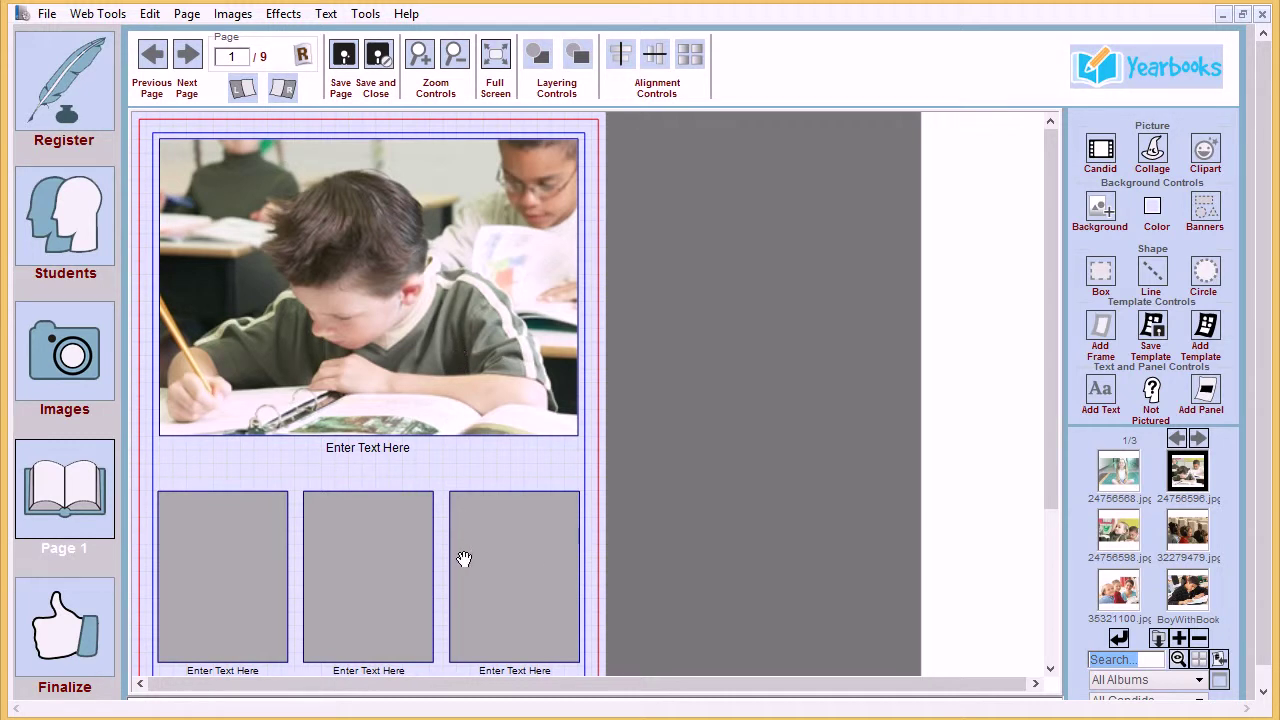
Place candid image 24756568.jpg in the right small frame, cropped around the seated girl
{"action": "left_click", "coordinate": [1124, 480]}
{"action": "left_click_drag", "start_coordinate": [1124, 480], "coordinate": [523, 586]}
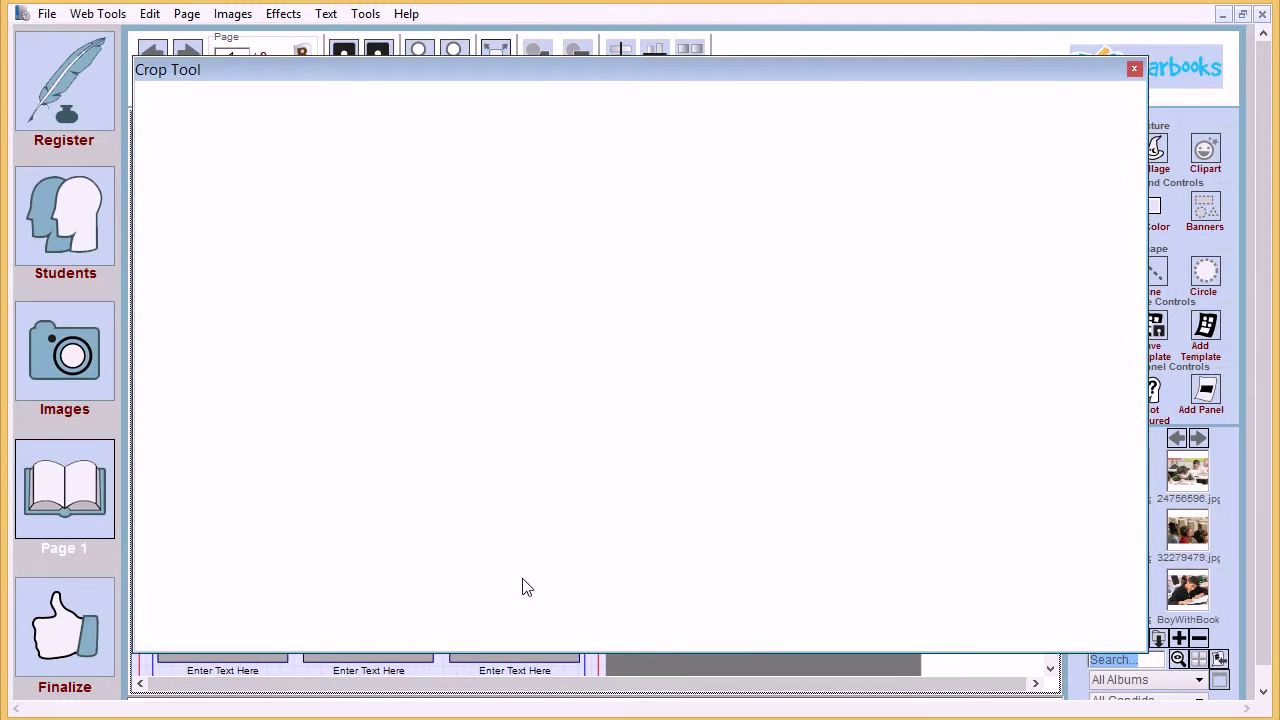
{"action": "left_click", "coordinate": [830, 596]}
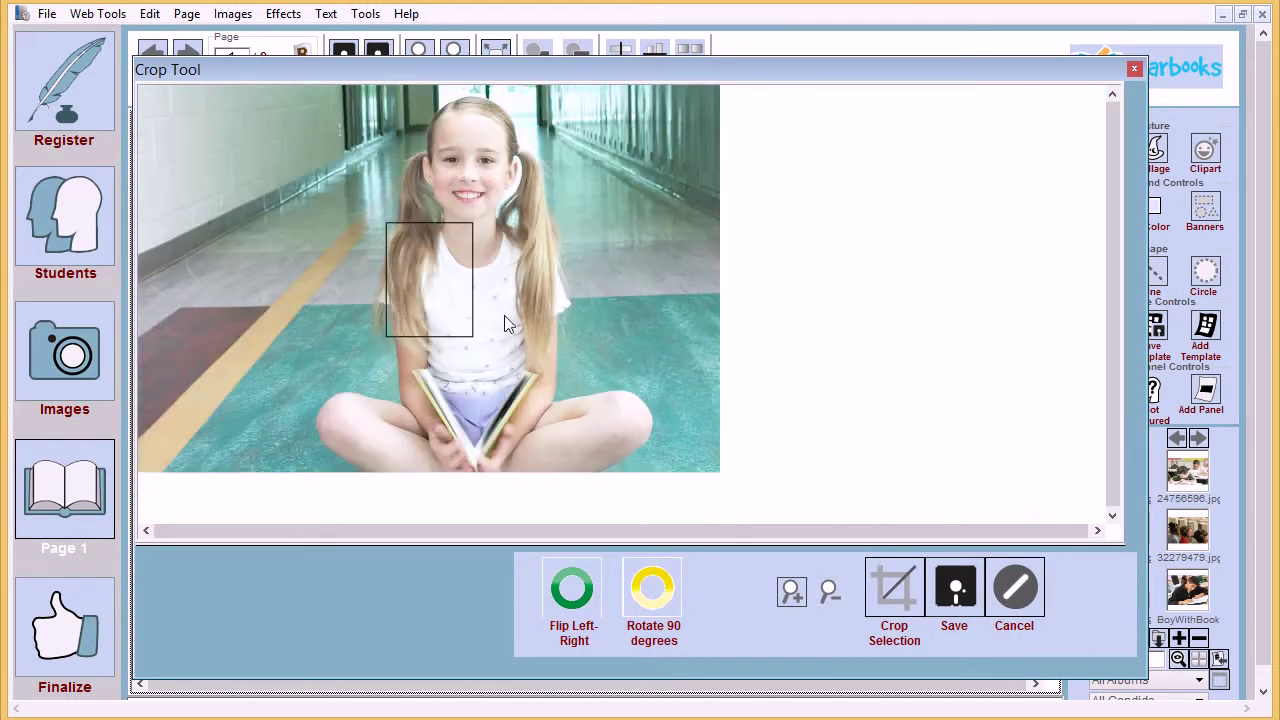
{"action": "left_click_drag", "start_coordinate": [353, 97], "coordinate": [620, 448]}
{"action": "left_click_drag", "start_coordinate": [528, 354], "coordinate": [514, 359]}
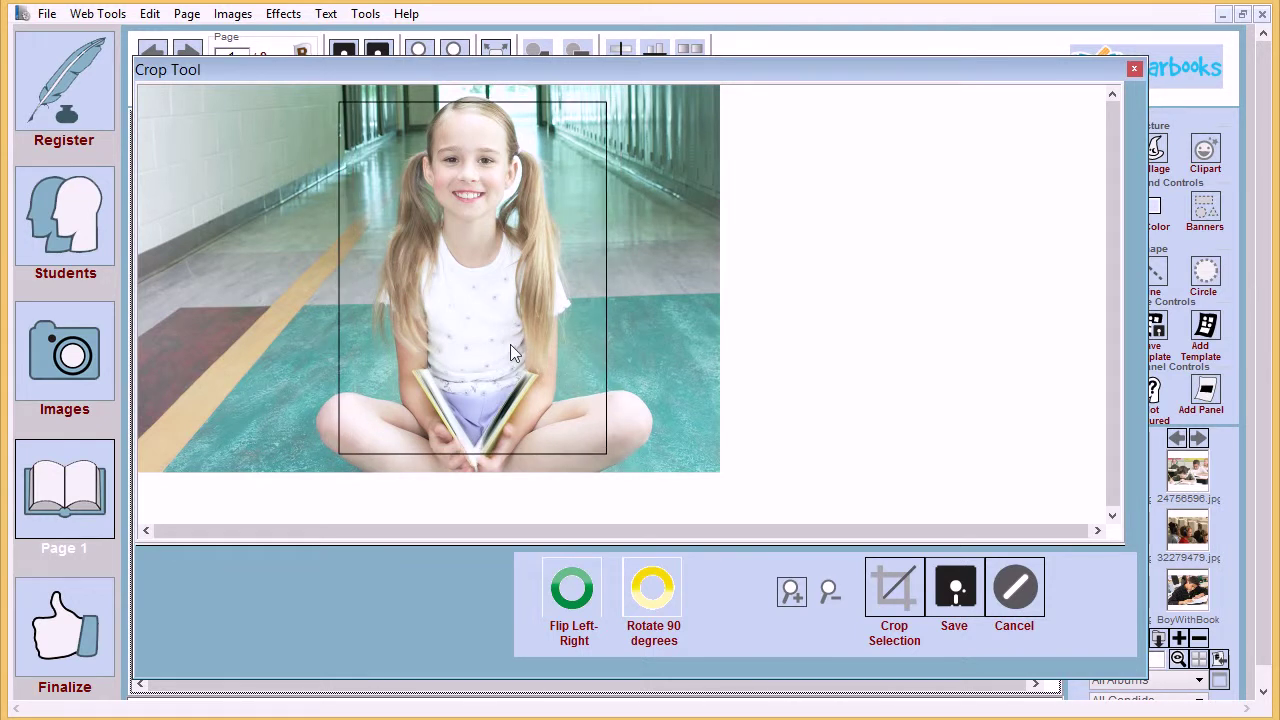
{"action": "left_click", "coordinate": [955, 595]}
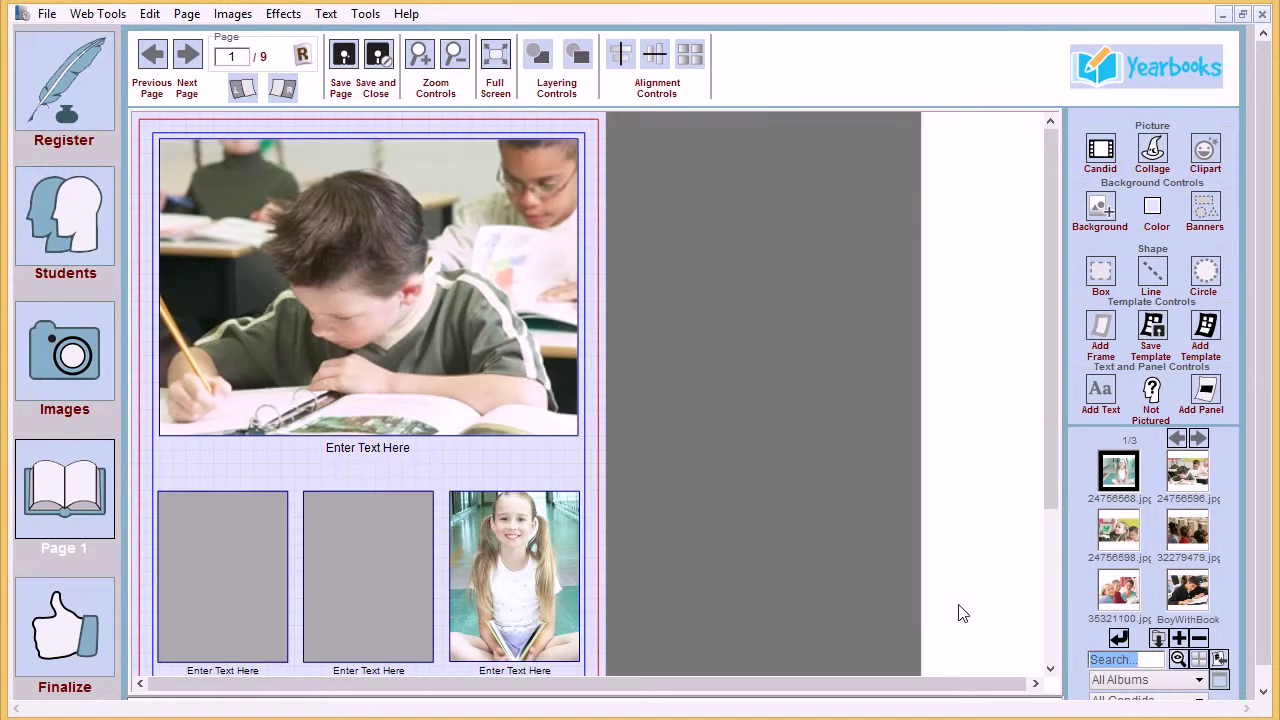
Place candid image 32279479.jpg in the middle small frame, cropped around the boy in the red shirt wearing headphones
{"action": "mouse_move", "coordinate": [1190, 537]}
{"action": "left_click_drag", "start_coordinate": [1190, 537], "coordinate": [355, 593]}
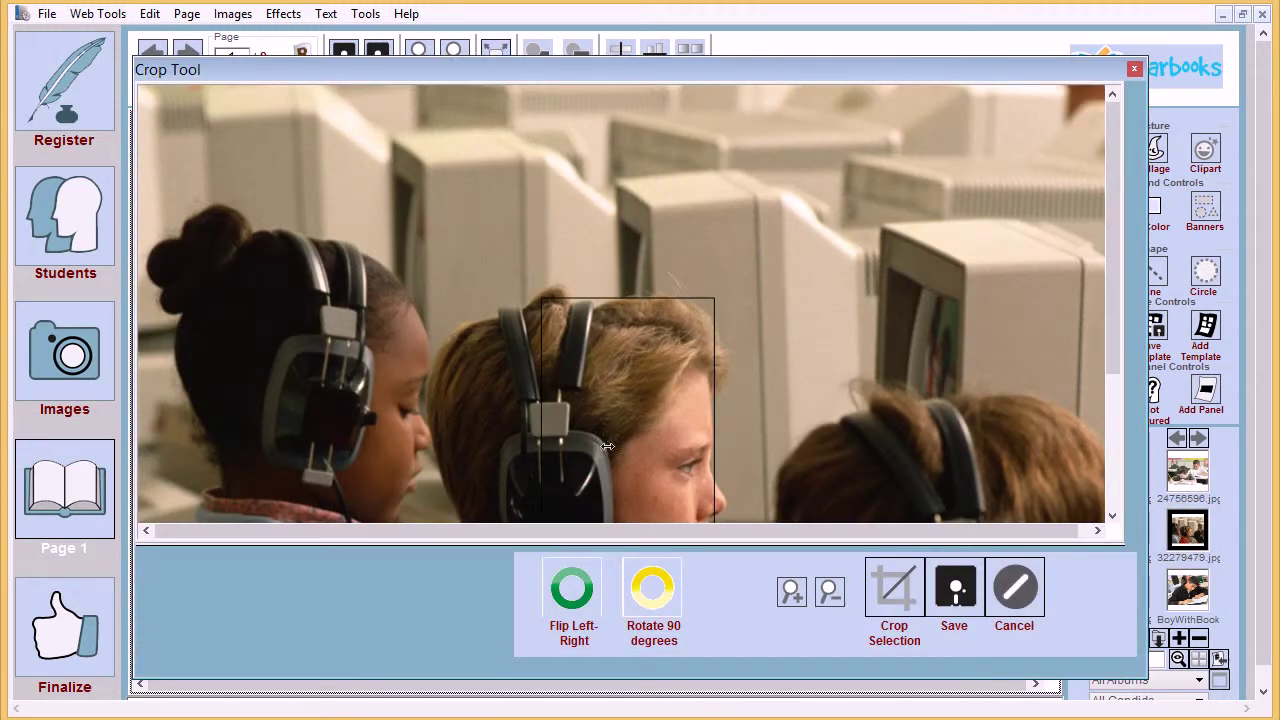
{"action": "left_click", "coordinate": [836, 600]}
{"action": "left_click", "coordinate": [836, 602]}
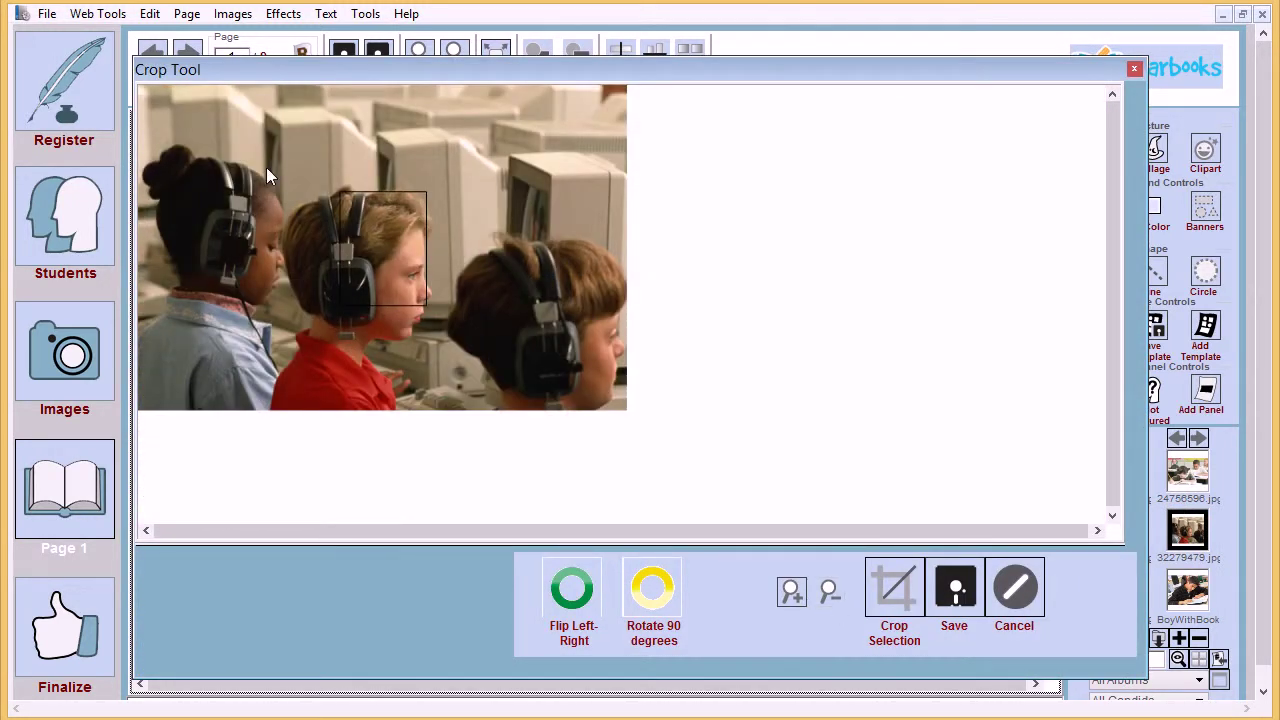
{"action": "left_click_drag", "start_coordinate": [278, 150], "coordinate": [369, 314]}
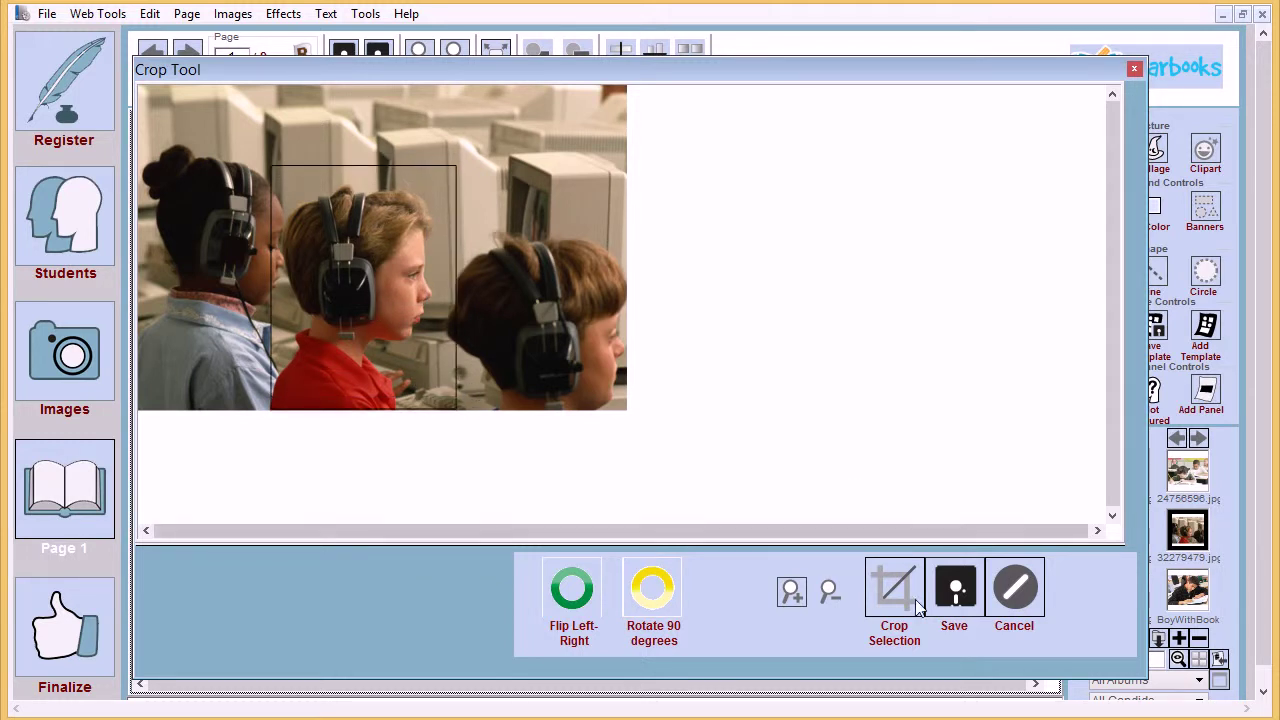
{"action": "left_click", "coordinate": [950, 605]}
Place the candid image BoyWithBook in the left small frame, cropped around the boy's head and the open book
{"action": "left_click_drag", "start_coordinate": [1187, 590], "coordinate": [268, 548]}
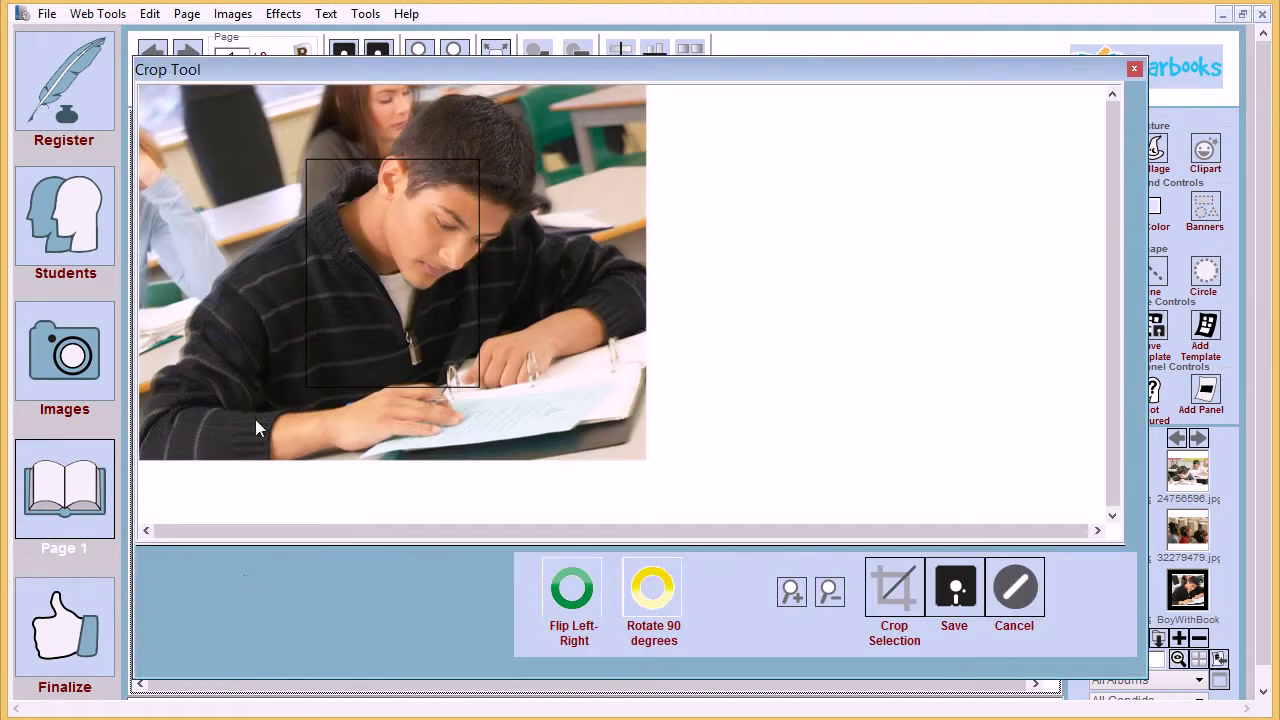
{"action": "left_click_drag", "start_coordinate": [378, 250], "coordinate": [326, 181]}
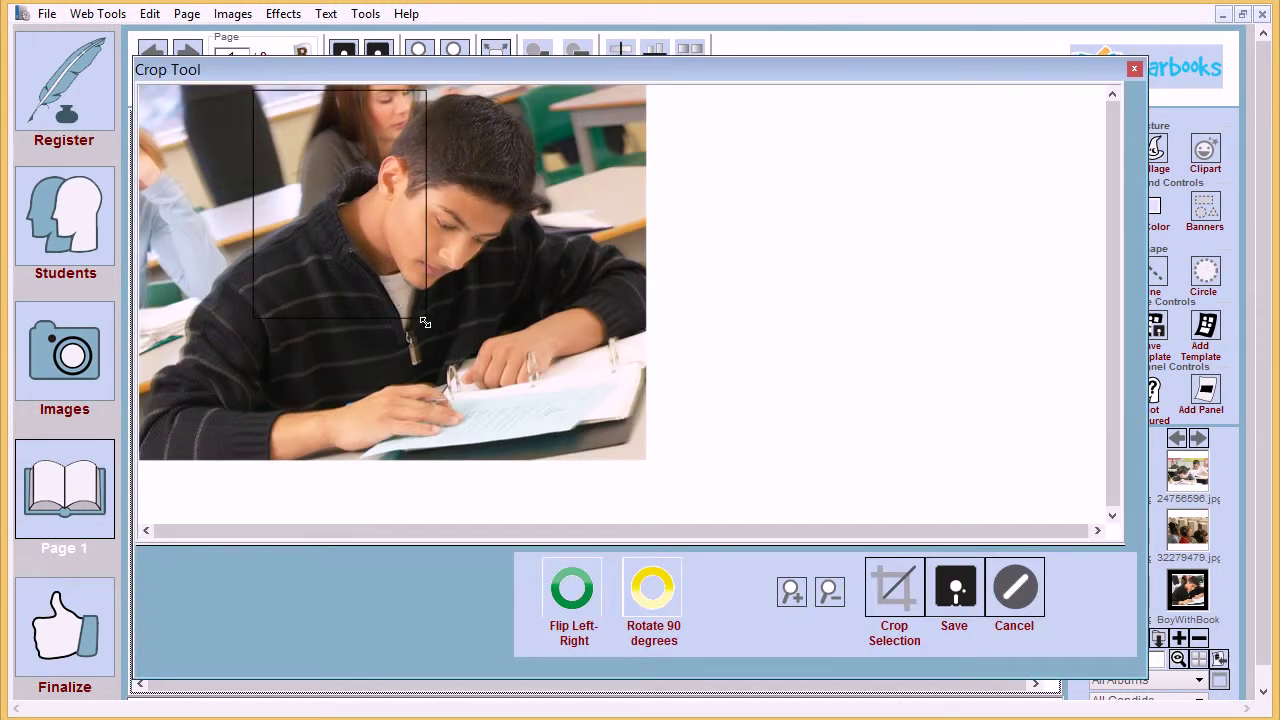
{"action": "left_click_drag", "start_coordinate": [432, 330], "coordinate": [514, 430]}
{"action": "left_click_drag", "start_coordinate": [418, 279], "coordinate": [438, 291]}
{"action": "left_click", "coordinate": [962, 592]}
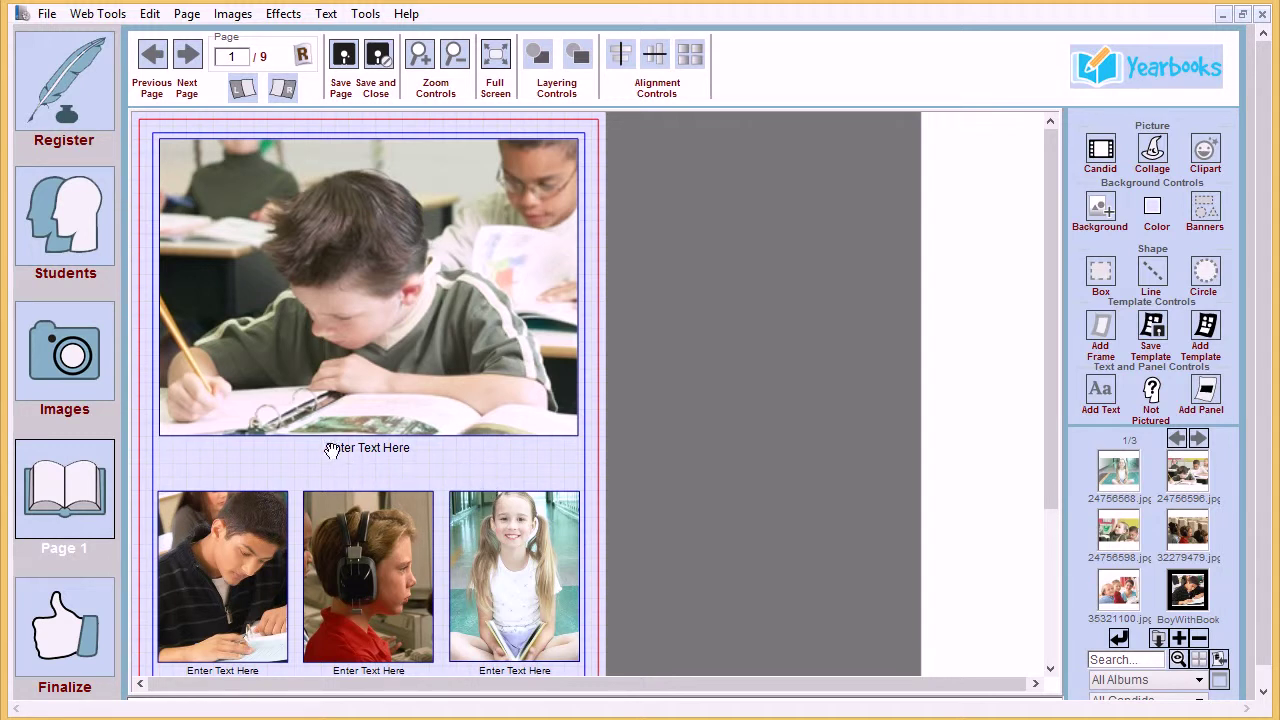
Replace the placeholder text under the large photo with "caption", and save and close the page
{"action": "left_click", "coordinate": [369, 449]}
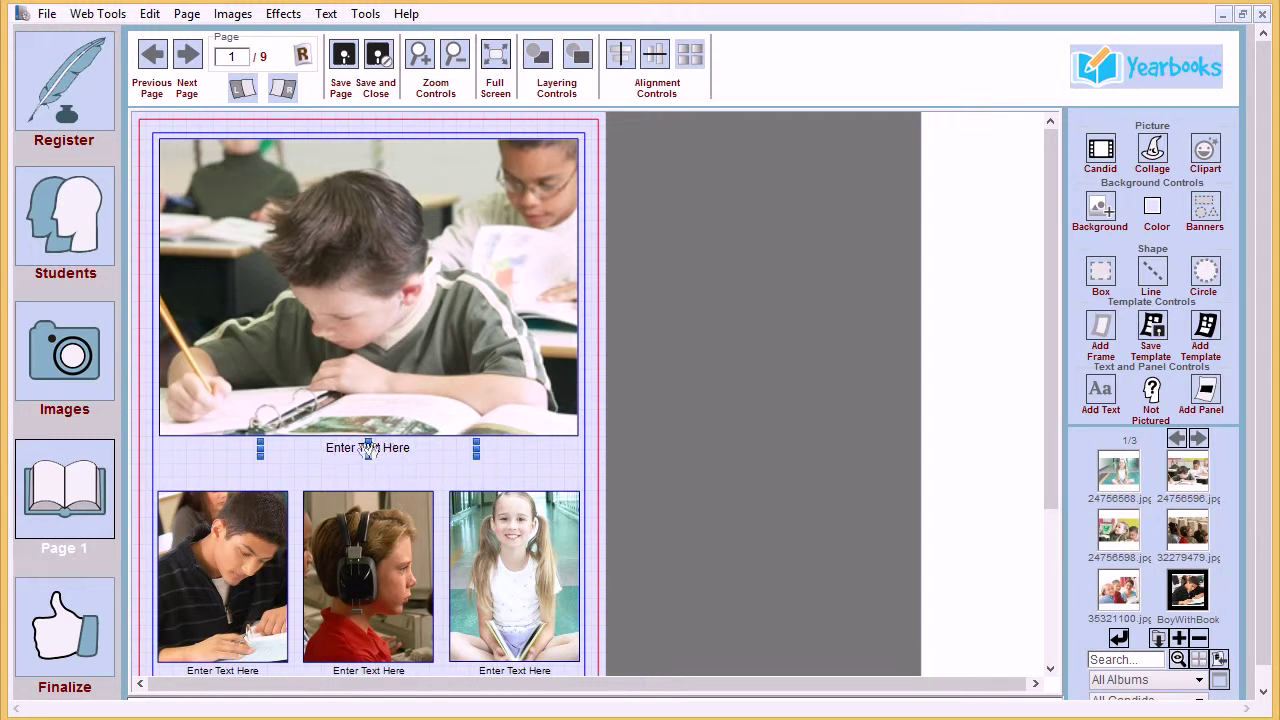
{"action": "double_click", "coordinate": [387, 449]}
{"action": "type", "text": "ca"}
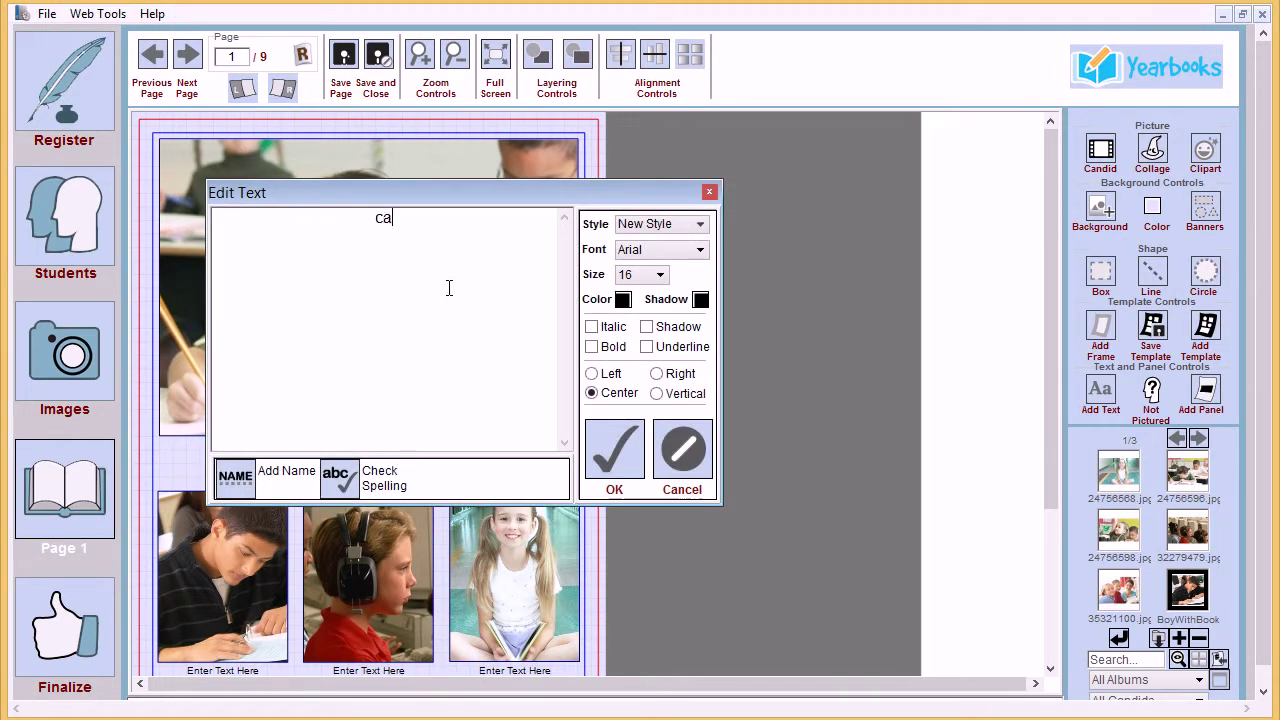
{"action": "type", "text": "ption"}
{"action": "left_click", "coordinate": [623, 452]}
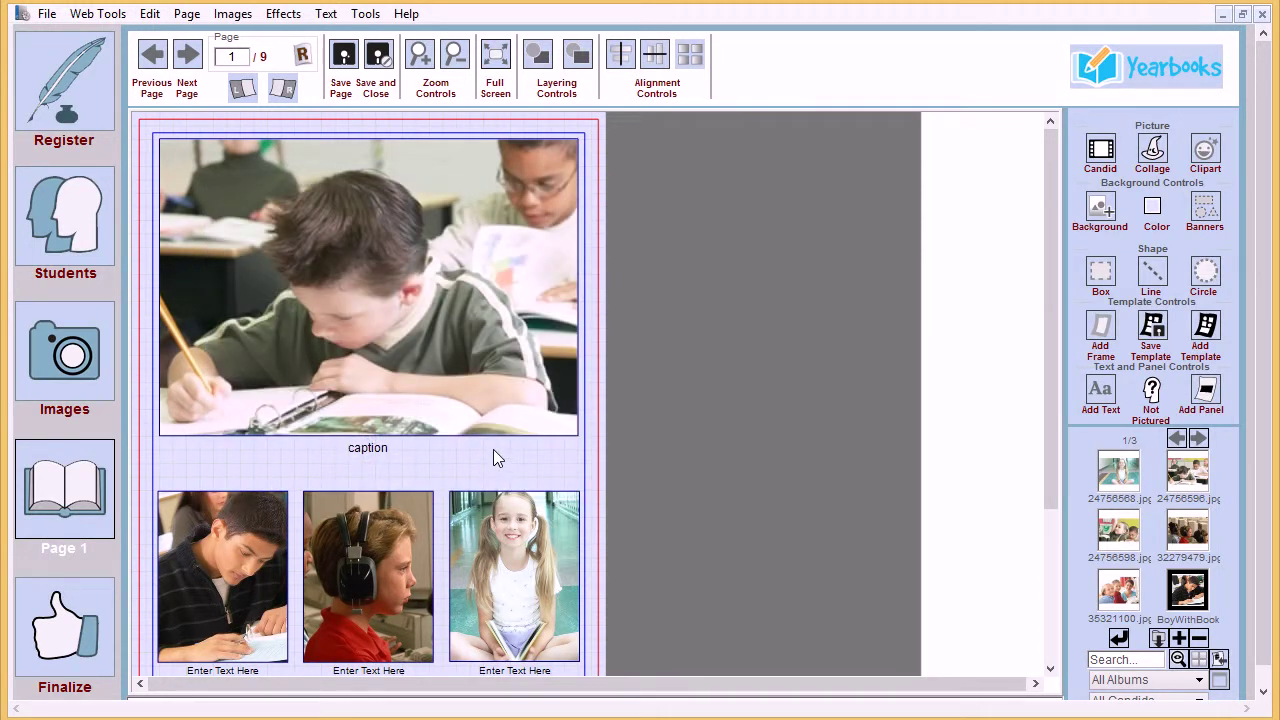
{"action": "left_click", "coordinate": [378, 56]}
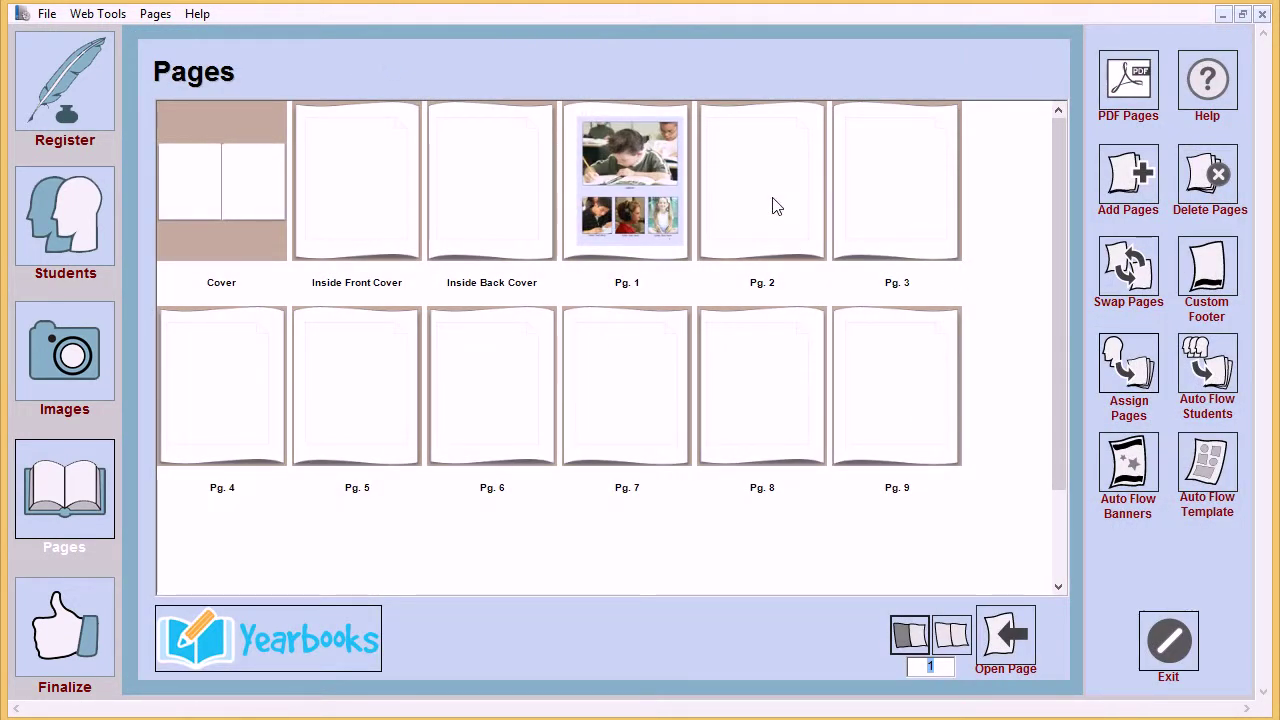
Start an auto flow template and select pages 2 and 3 as the pages it lands on
{"action": "left_click", "coordinate": [1210, 470]}
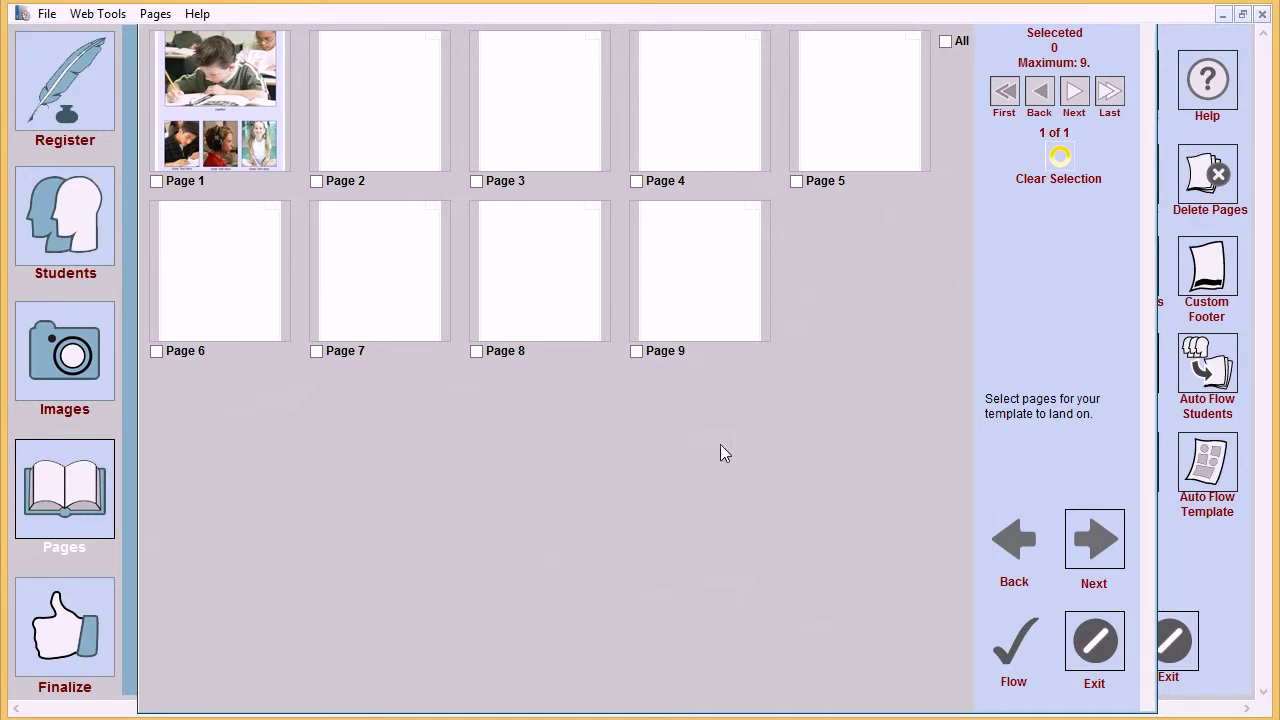
{"action": "left_click", "coordinate": [369, 160]}
{"action": "left_click", "coordinate": [1091, 549]}
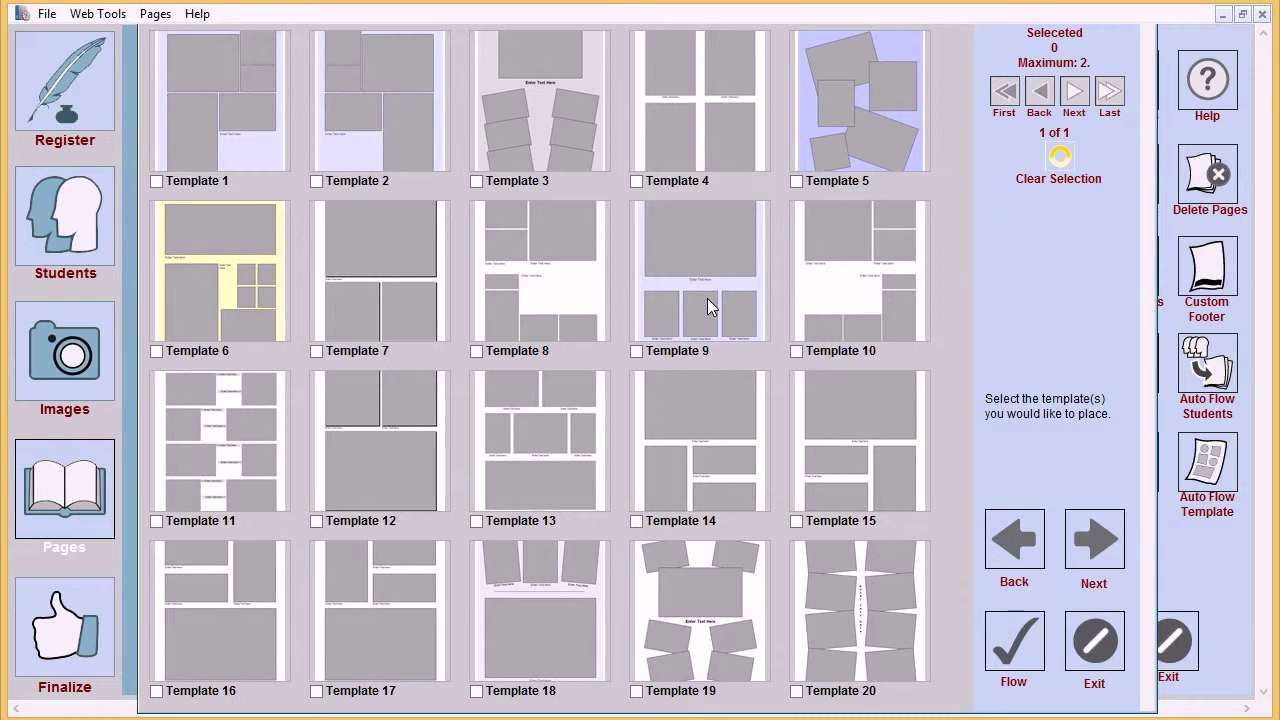
Choose Template 4 and Template 7, and flow them with candid images including Demo Friends, 32279479, Demo Stairs and kids-basketball-pic
{"action": "left_click", "coordinate": [686, 147]}
{"action": "left_click", "coordinate": [360, 300]}
{"action": "left_click", "coordinate": [1109, 539]}
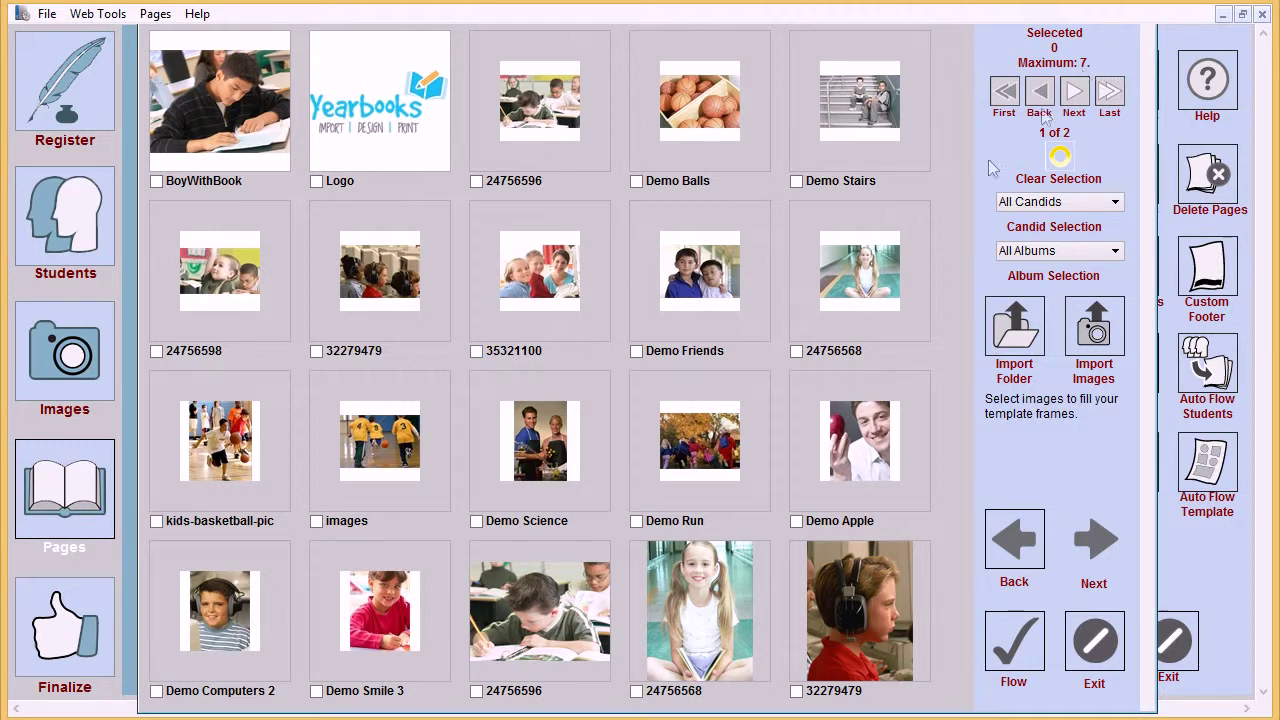
{"action": "left_click", "coordinate": [156, 521], "text": "shift"}
{"action": "left_click", "coordinate": [1007, 643]}
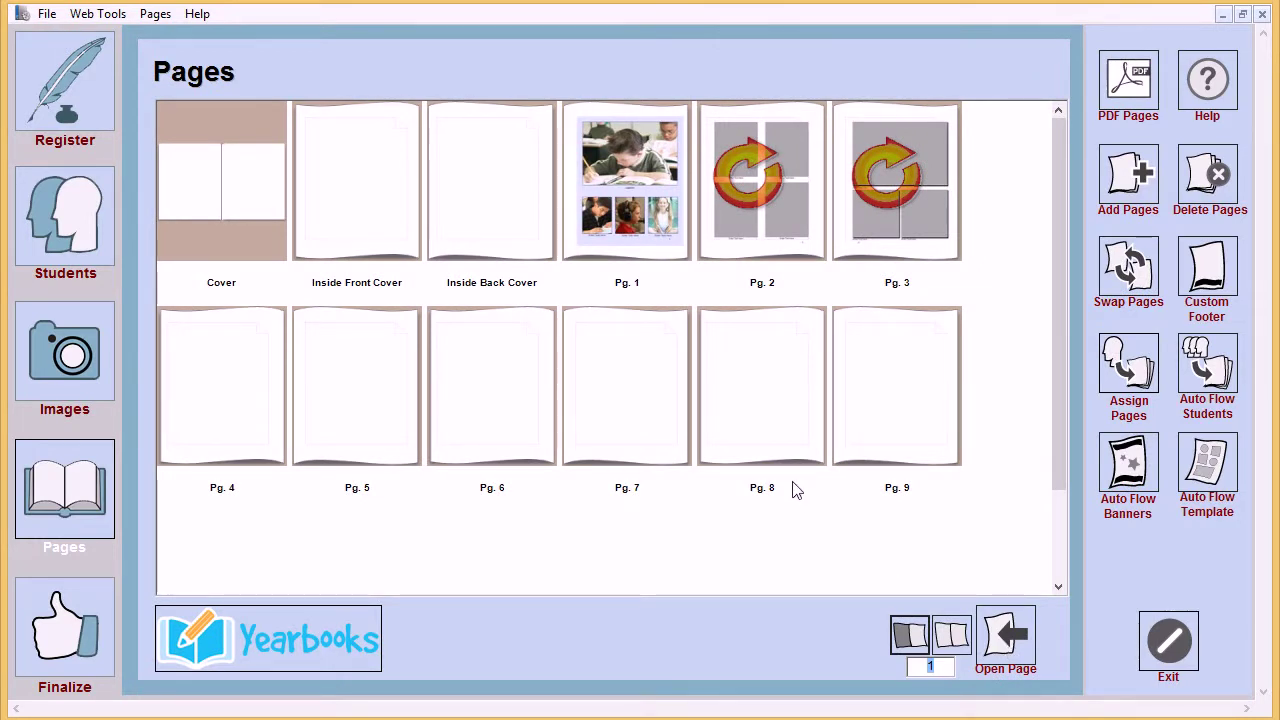
Open page 2 for editing and close the floating Tool Bar window
{"action": "double_click", "coordinate": [770, 206]}
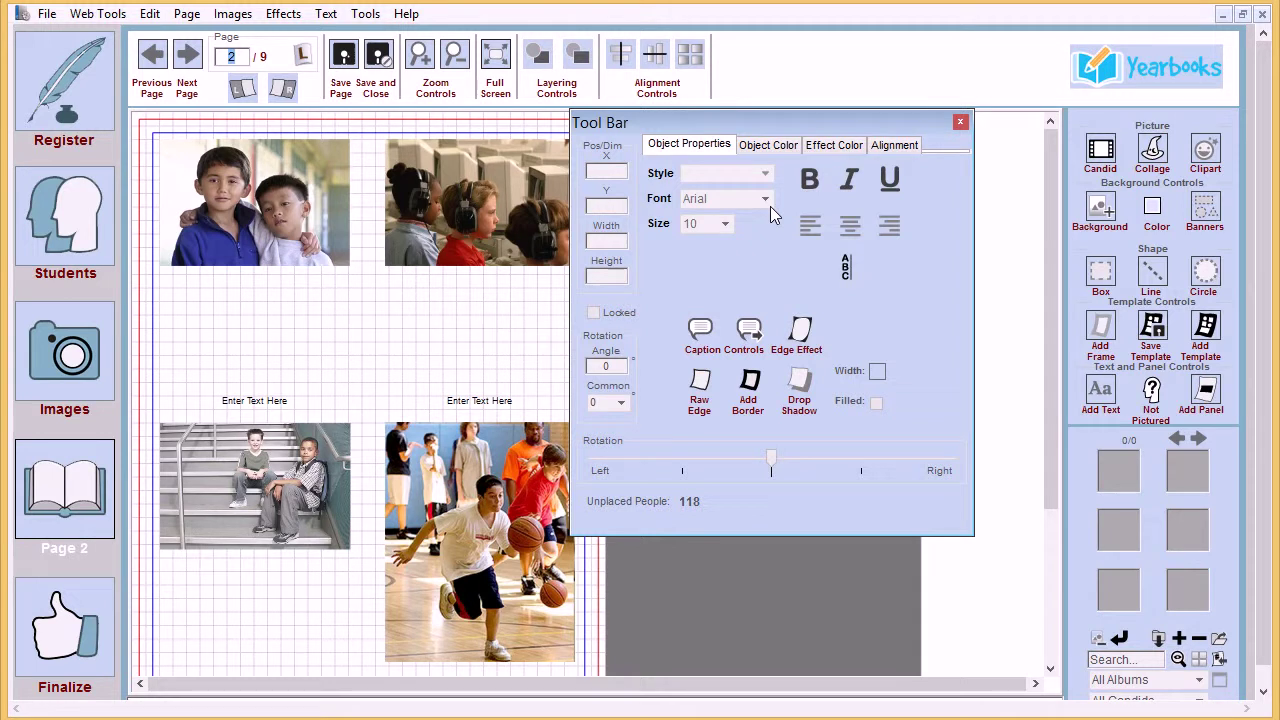
{"action": "left_click", "coordinate": [960, 122]}
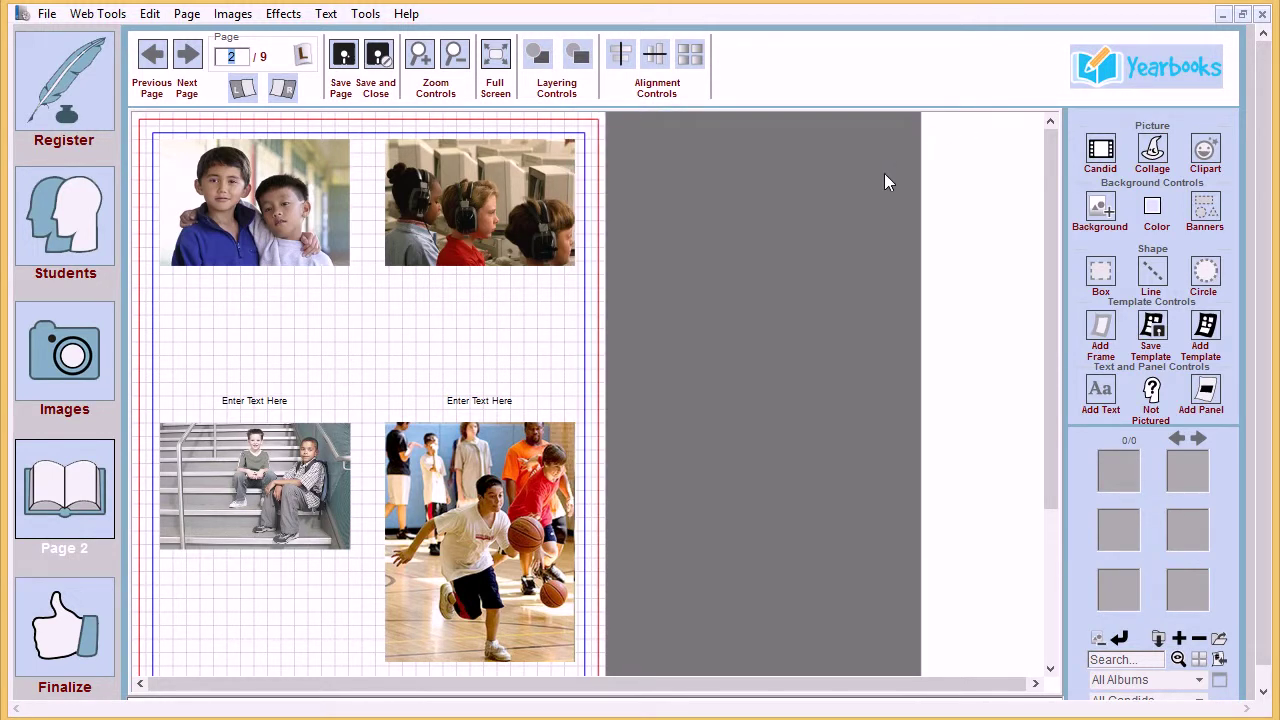